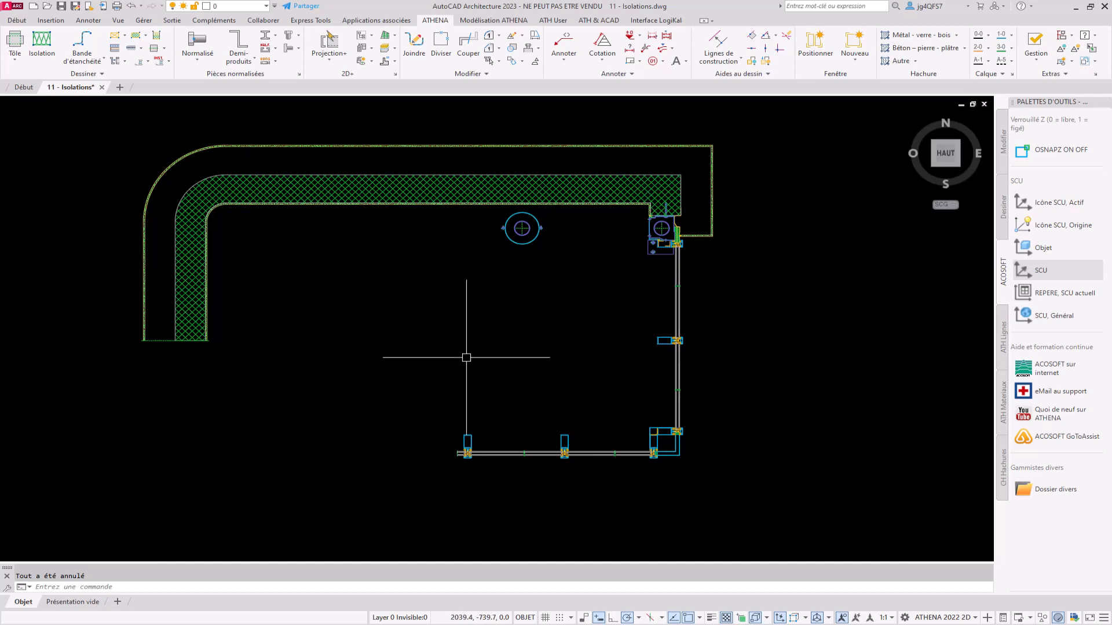
# Start a new insulation, compare the expansion factors 0.5 and 0.6, return to 0.8, and choose the Rigide type
pyautogui.click(40, 47)
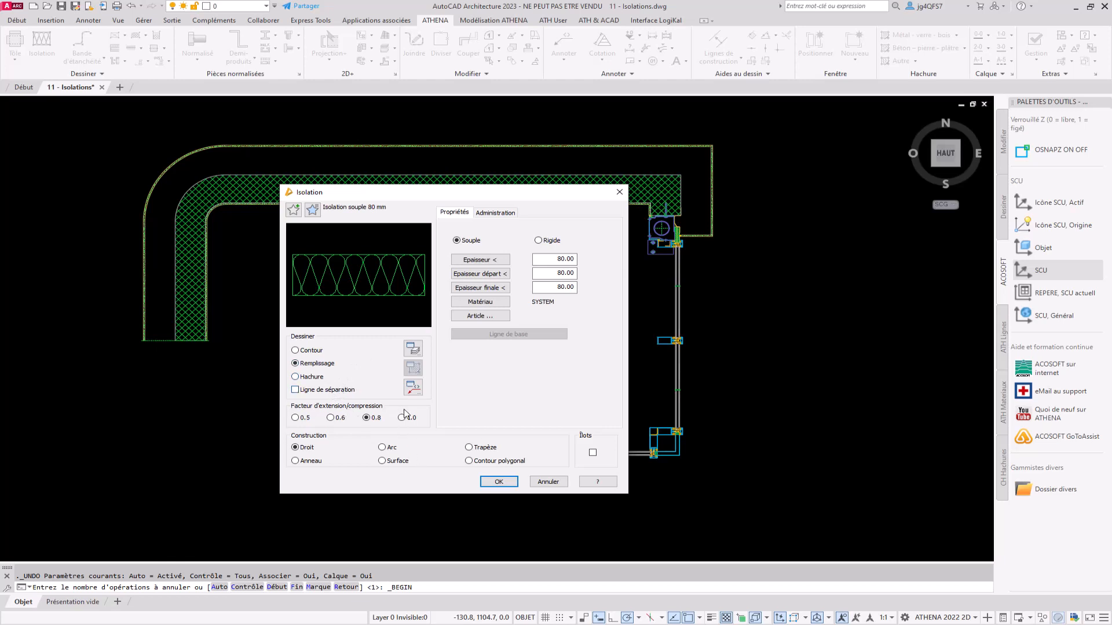
pyautogui.click(308, 420)
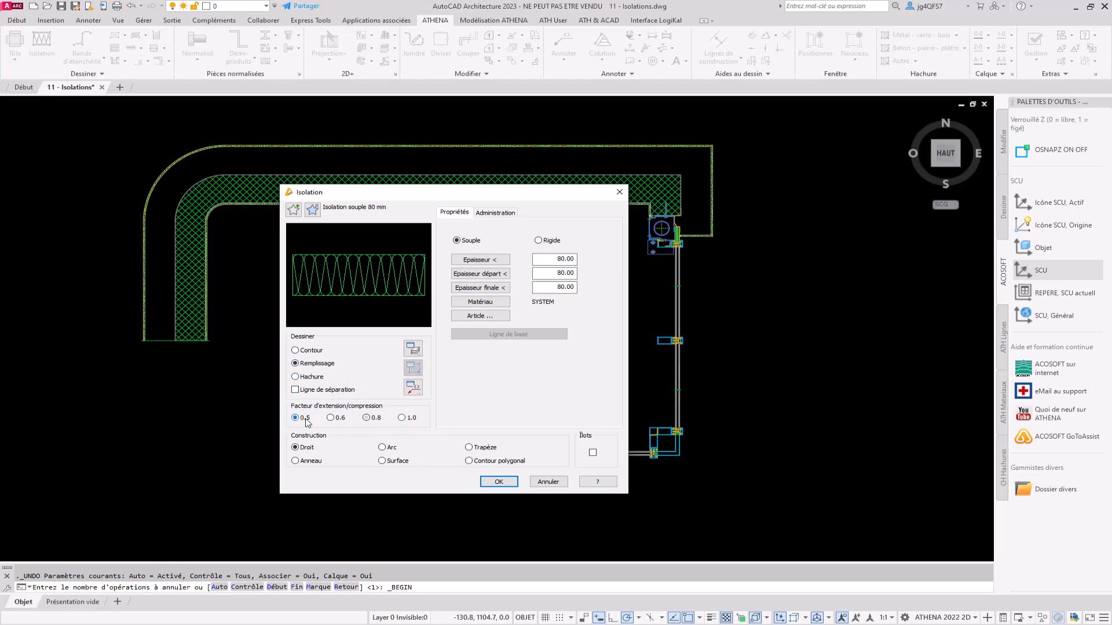
pyautogui.click(336, 420)
pyautogui.click(367, 419)
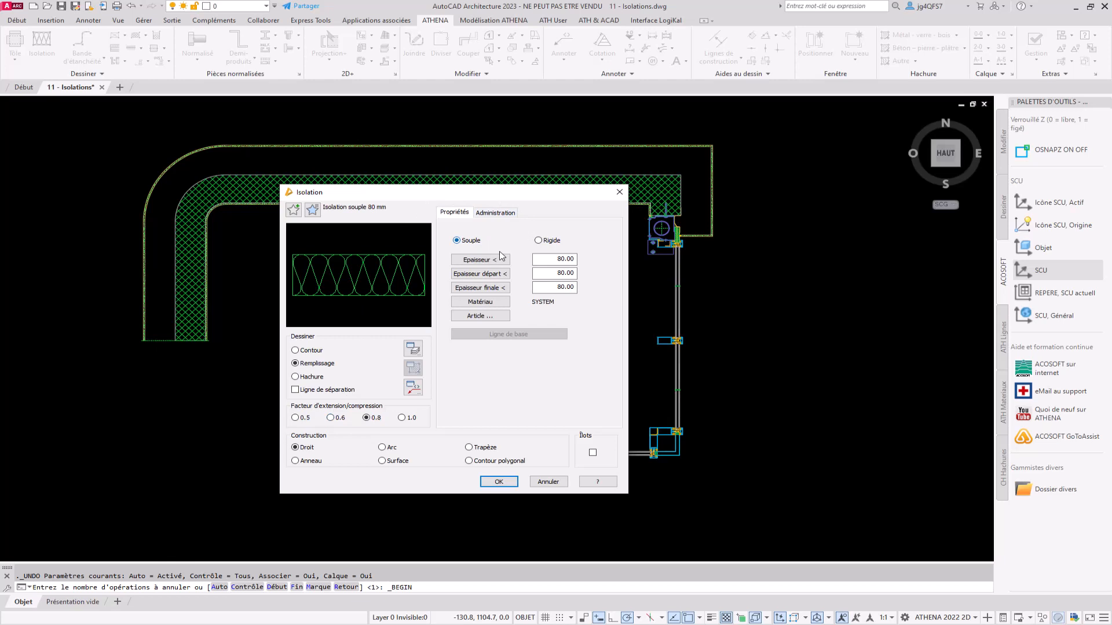
pyautogui.click(551, 242)
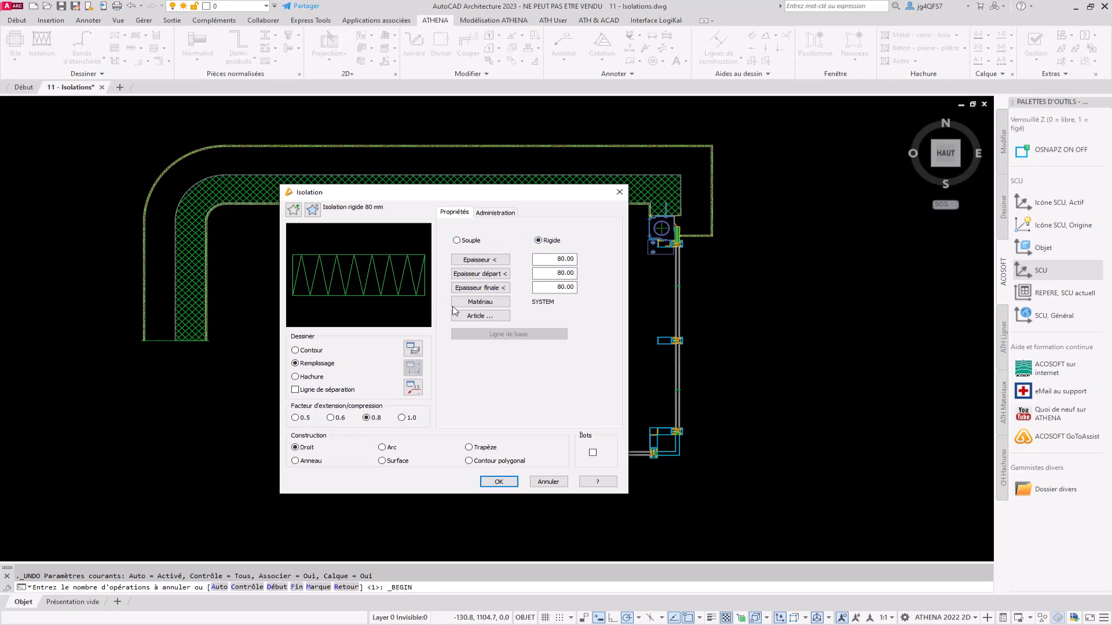
# Set the insulation thickness to 24 mm, starting from the inner panel face at the glazed corner
pyautogui.click(493, 259)
pyautogui.scroll(5, 683, 448)
pyautogui.scroll(2, 683, 448)
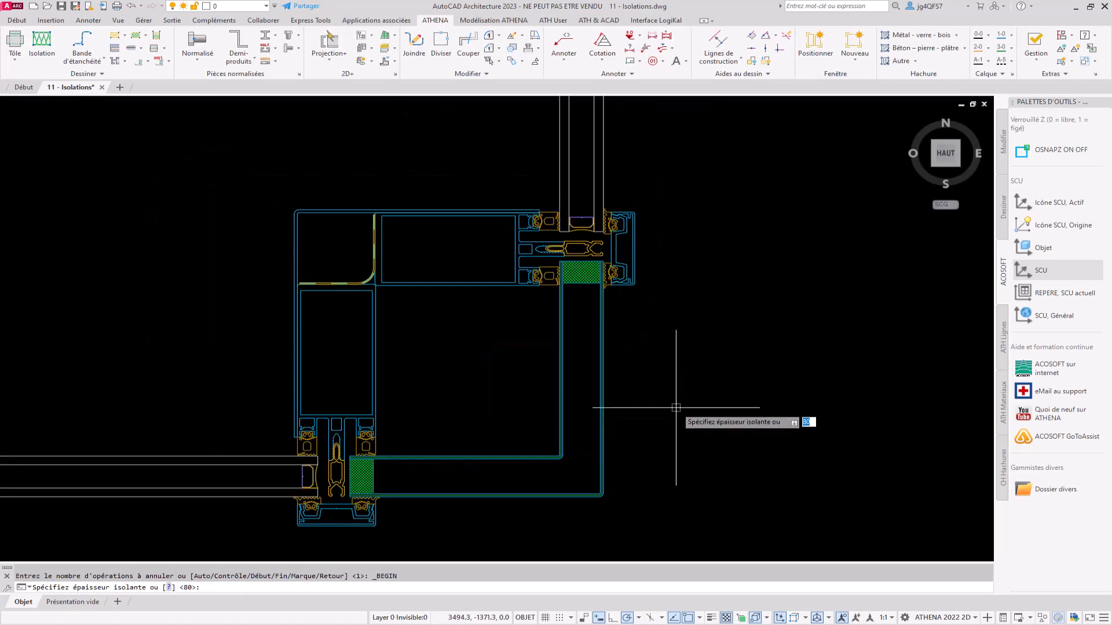
pyautogui.scroll(2, 602, 276)
pyautogui.click(545, 283)
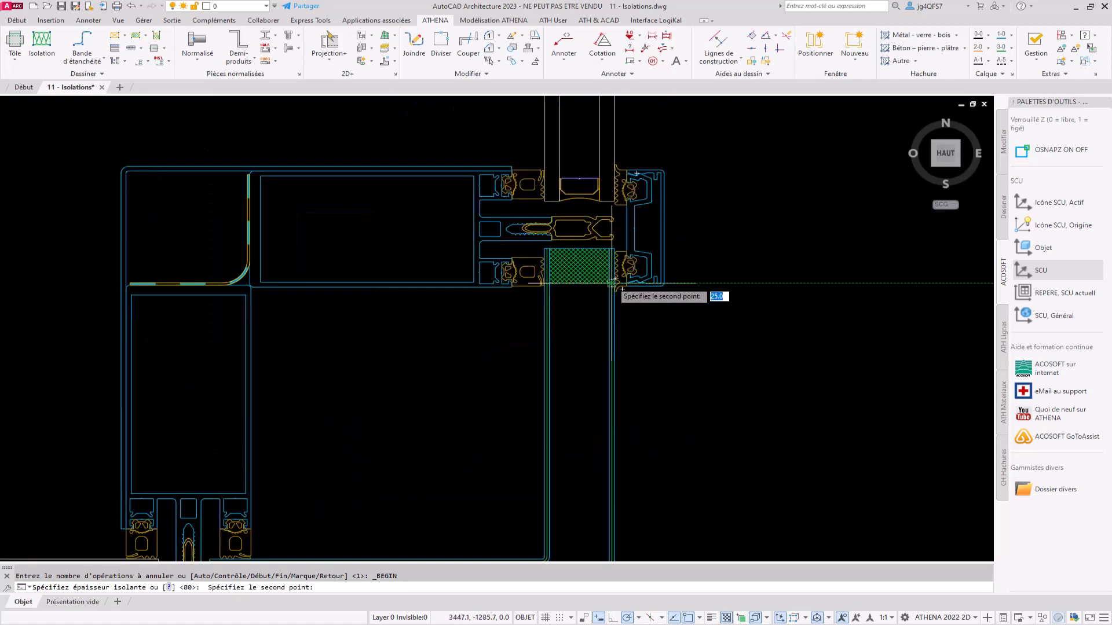
pyautogui.write('24')
pyautogui.press('Return')
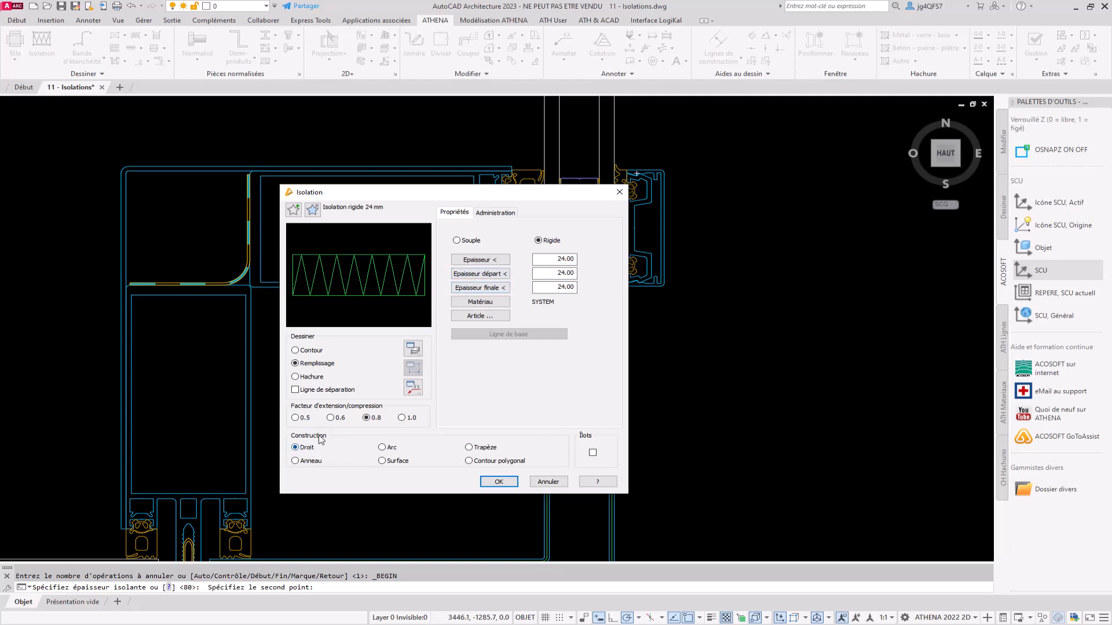
# Choose Contour polygonal construction and draw the vertical insulation segment from the upper hatched block to the inner corner, with thickness toward the outer panel face
pyautogui.click(469, 461)
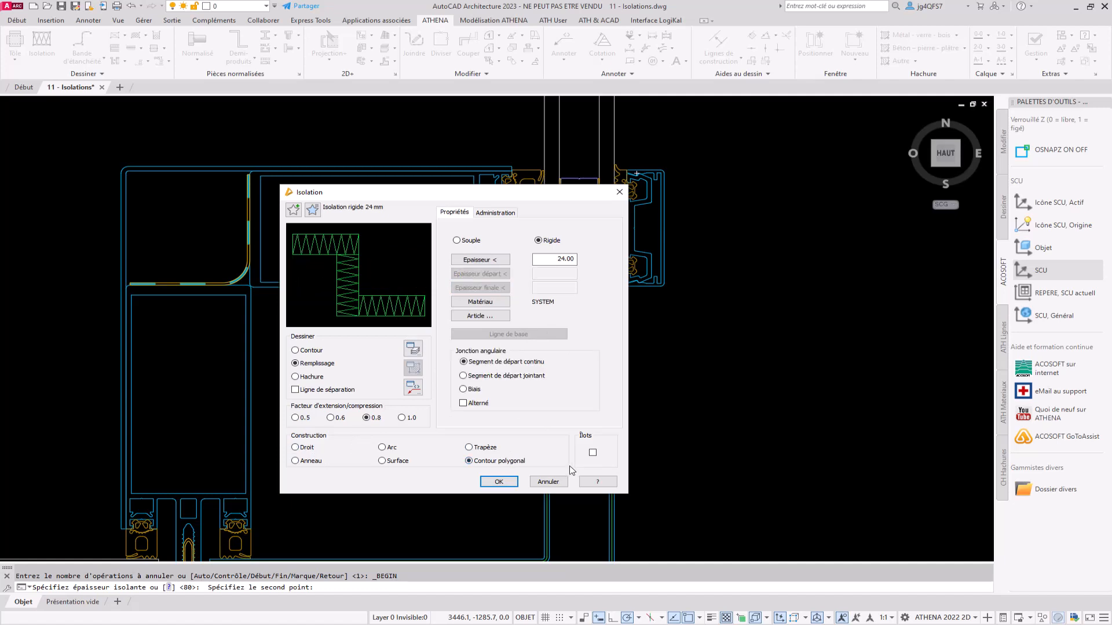
pyautogui.click(499, 482)
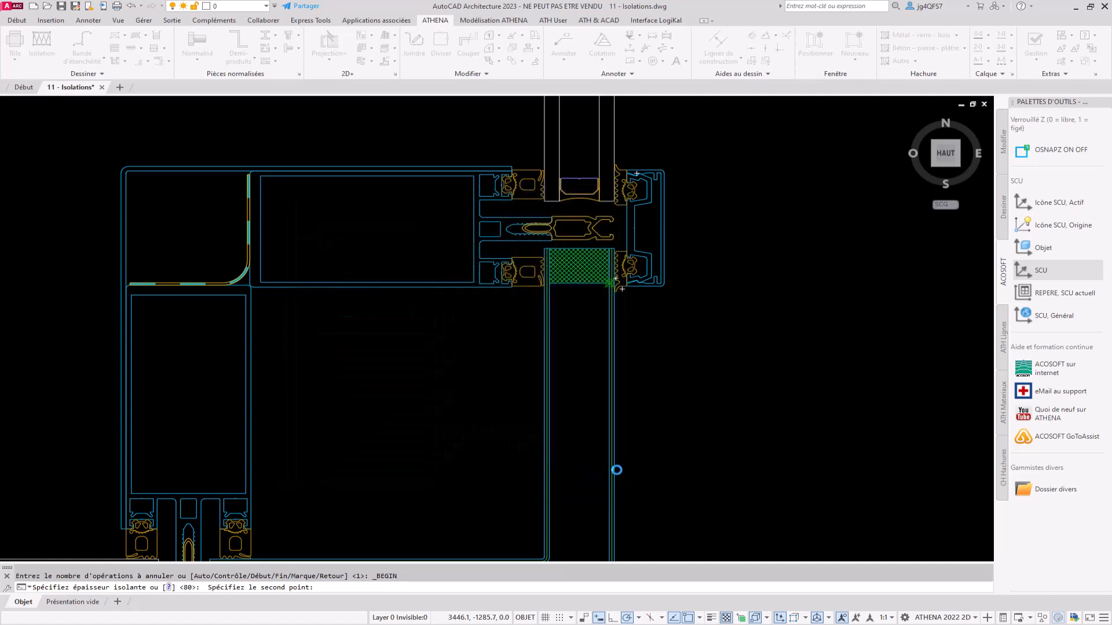
pyautogui.scroll(3, 551, 290)
pyautogui.click(551, 290)
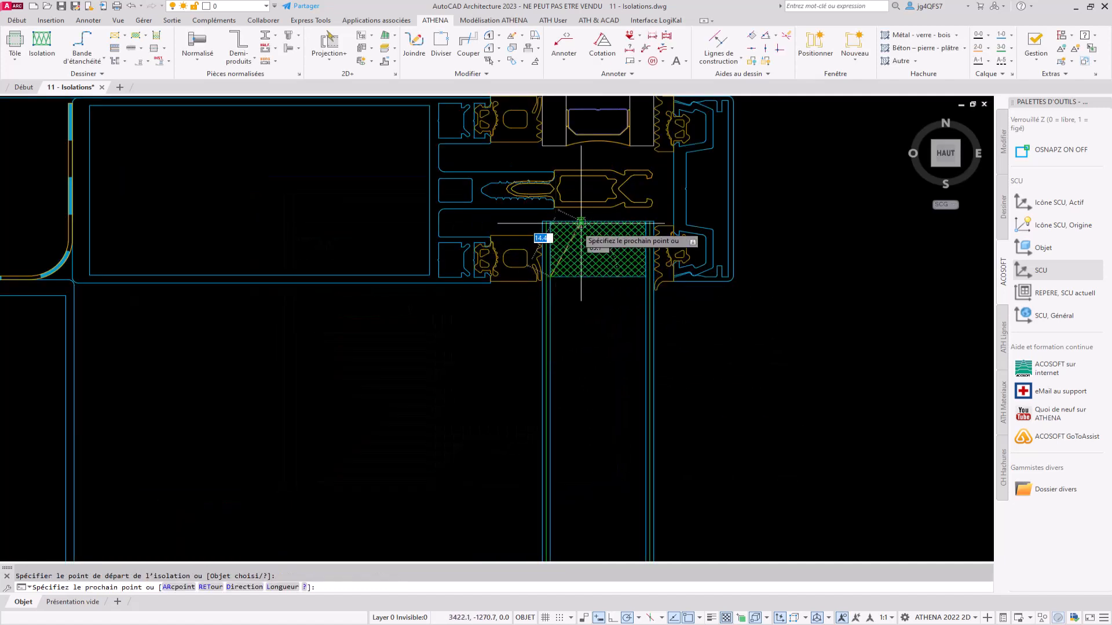
pyautogui.scroll(-3, 603, 303)
pyautogui.scroll(3, 416, 287)
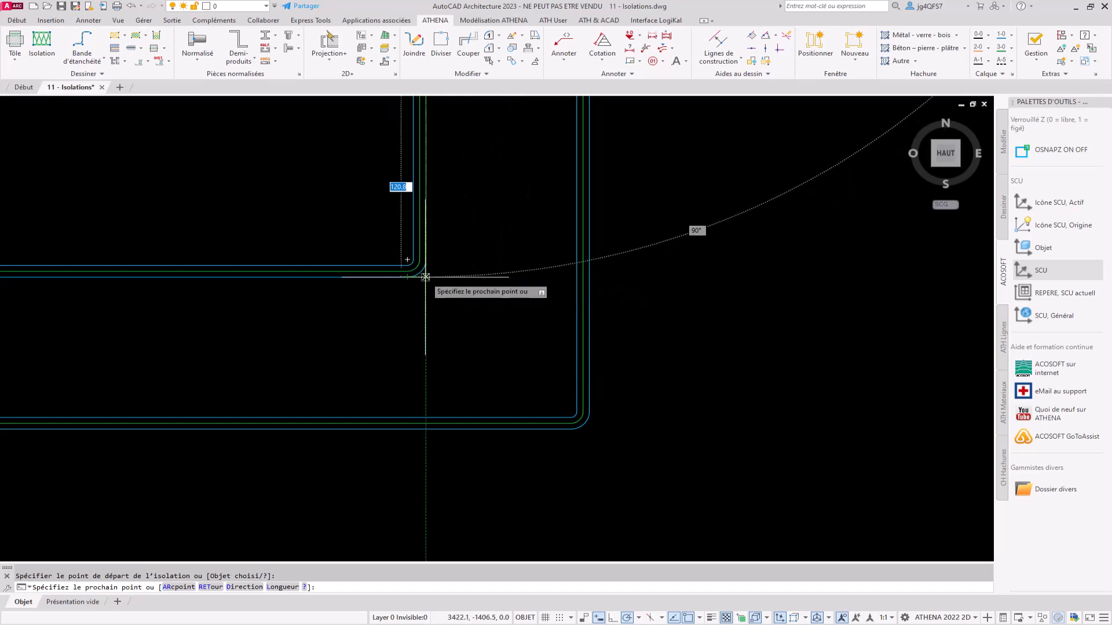
pyautogui.click(426, 278)
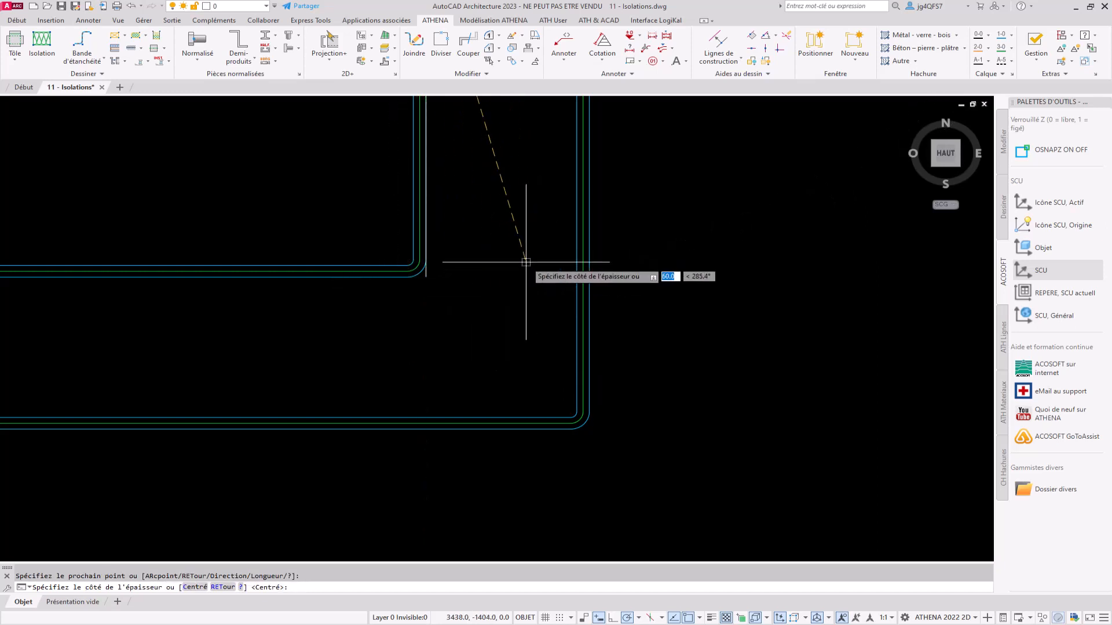
pyautogui.click(494, 255)
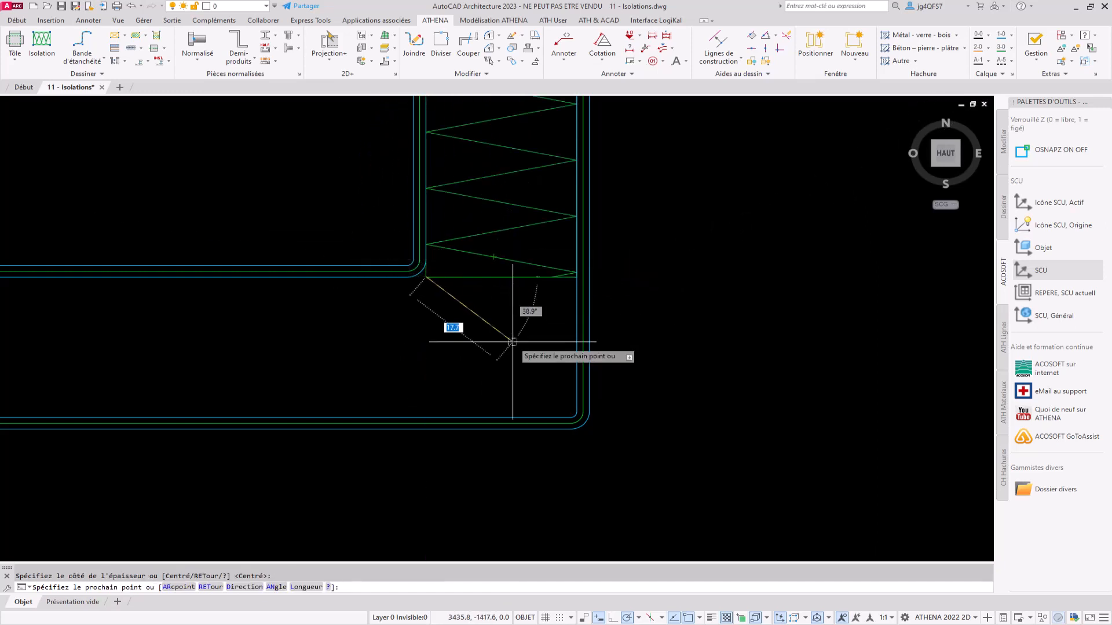
# Continue the insulation horizontally from the inner corner to the lower hatched block, keep the thickness on the same side, and finish it
pyautogui.scroll(-2, 368, 343)
pyautogui.moveTo(359, 341); pyautogui.dragTo(723, 341, button='middle')
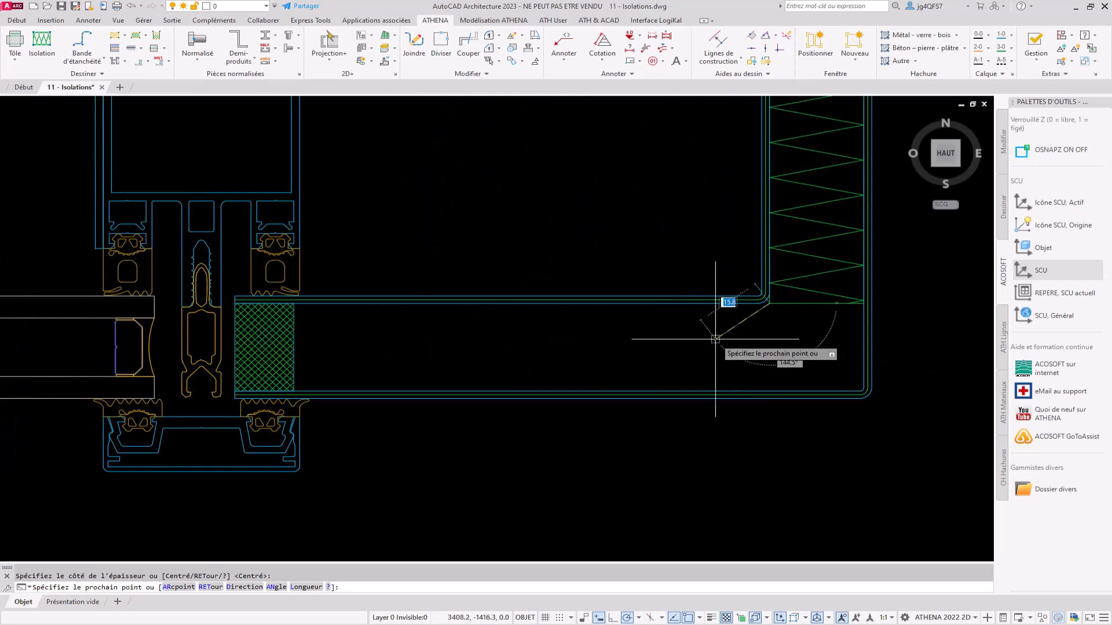
pyautogui.click(293, 302)
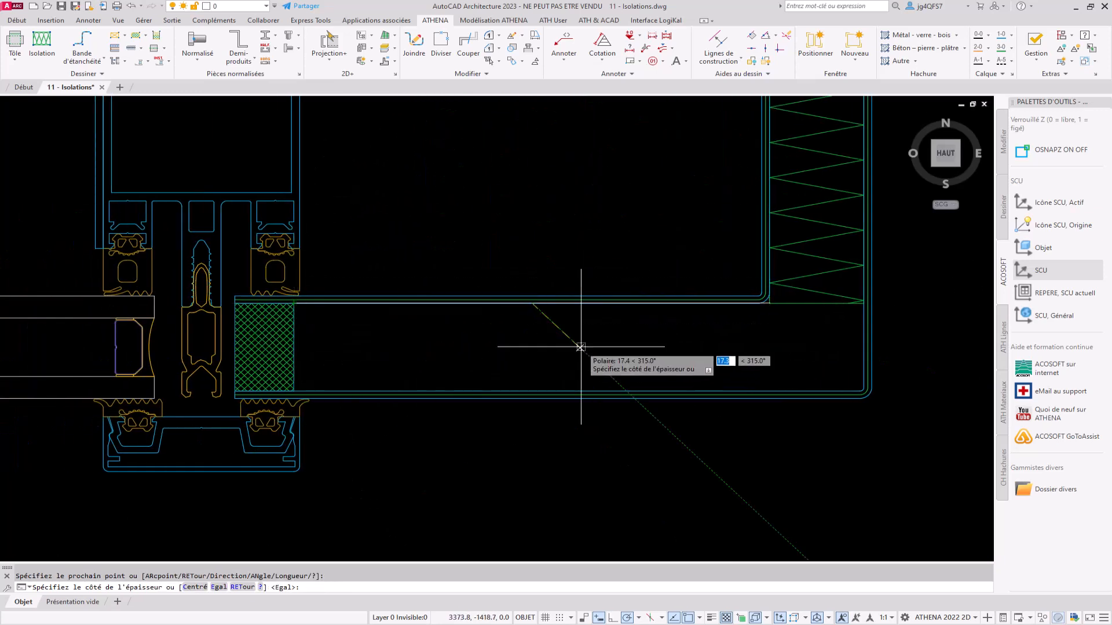
pyautogui.press('Return')
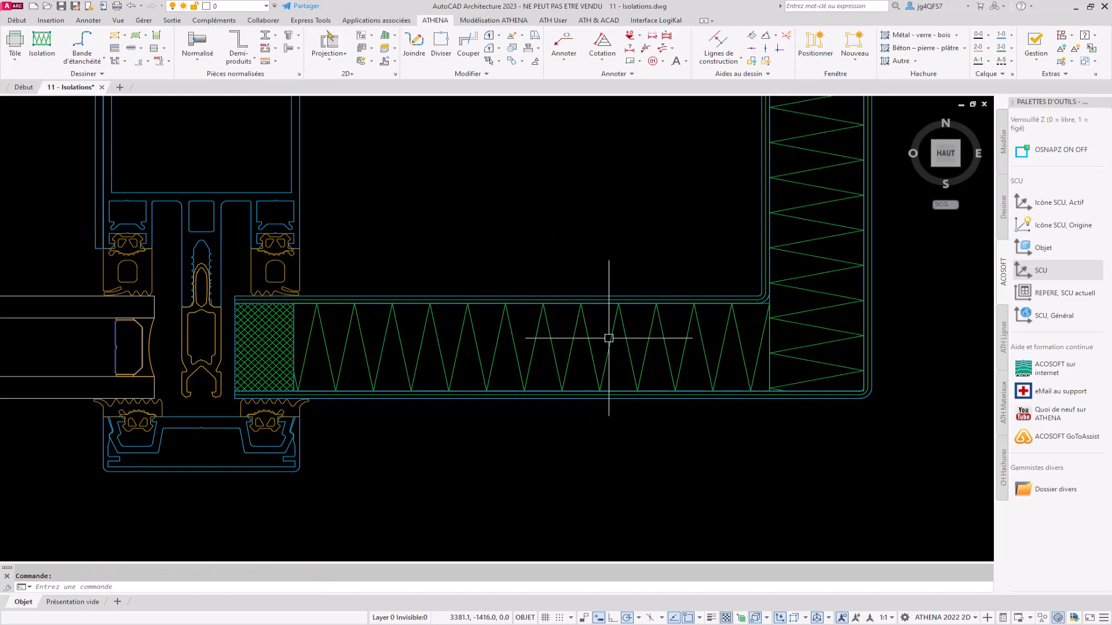
# Edit the corner insulation, compare the Segment de départ jointant junction, and apply the Biais junction
pyautogui.doubleClick(622, 340)
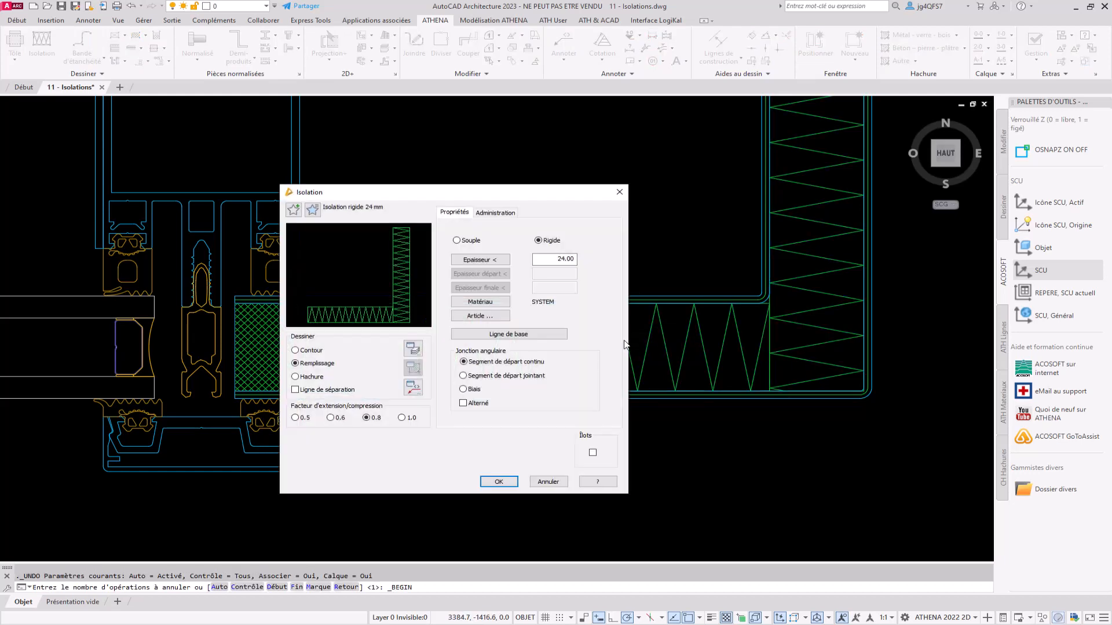
pyautogui.click(490, 377)
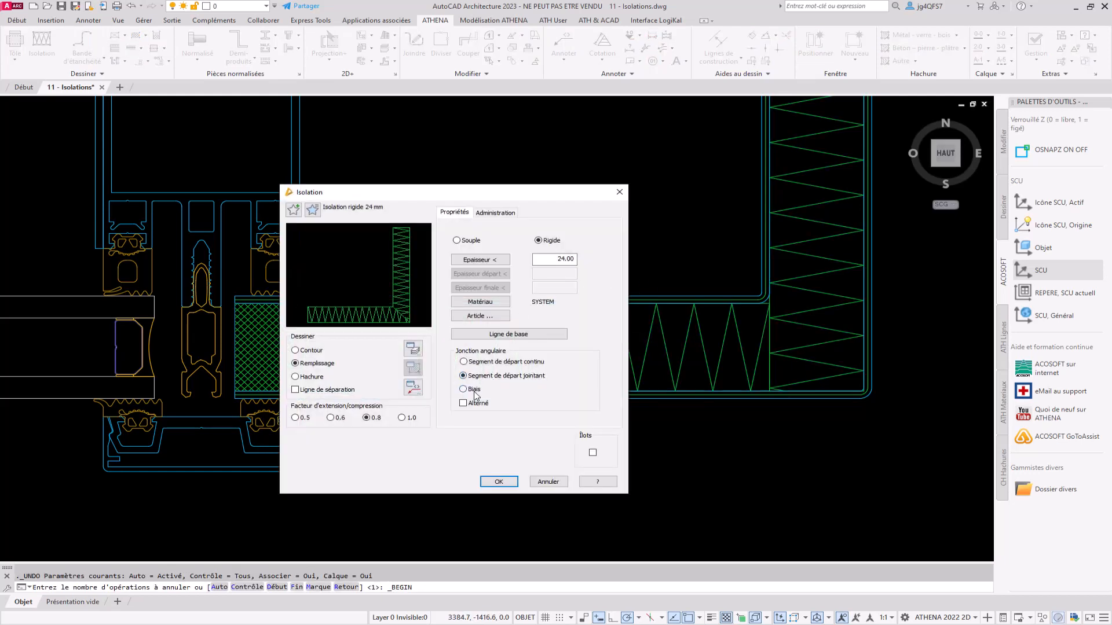
pyautogui.click(474, 391)
pyautogui.click(499, 482)
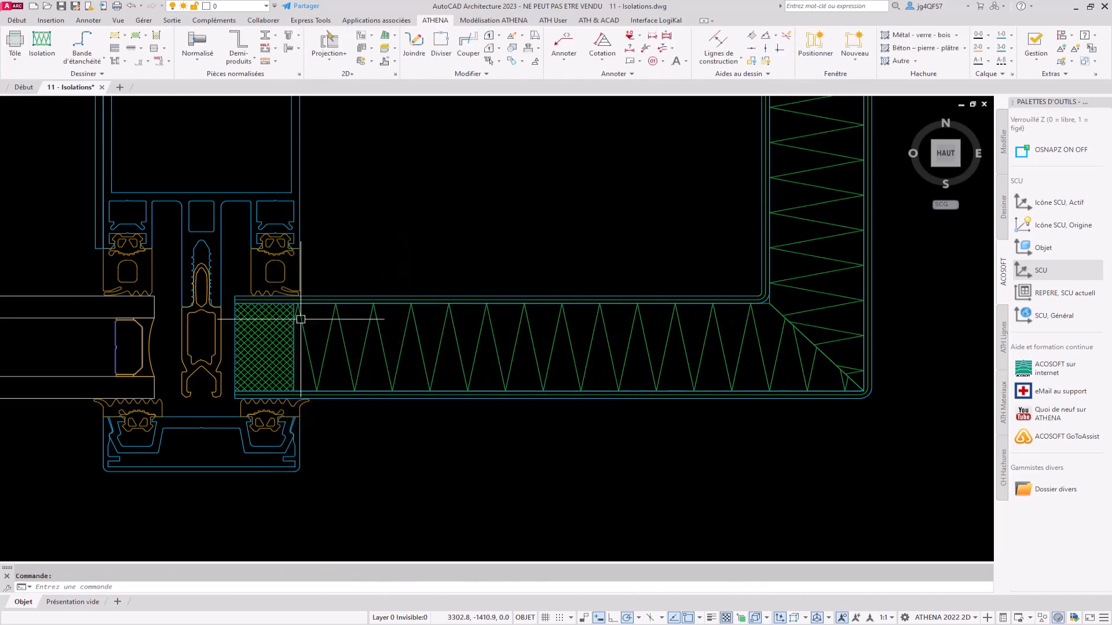
# Try stretching the horizontal insulation's free end along the panel, returning the endpoint to the hatched block's edge
pyautogui.click(301, 319)
pyautogui.click(294, 303)
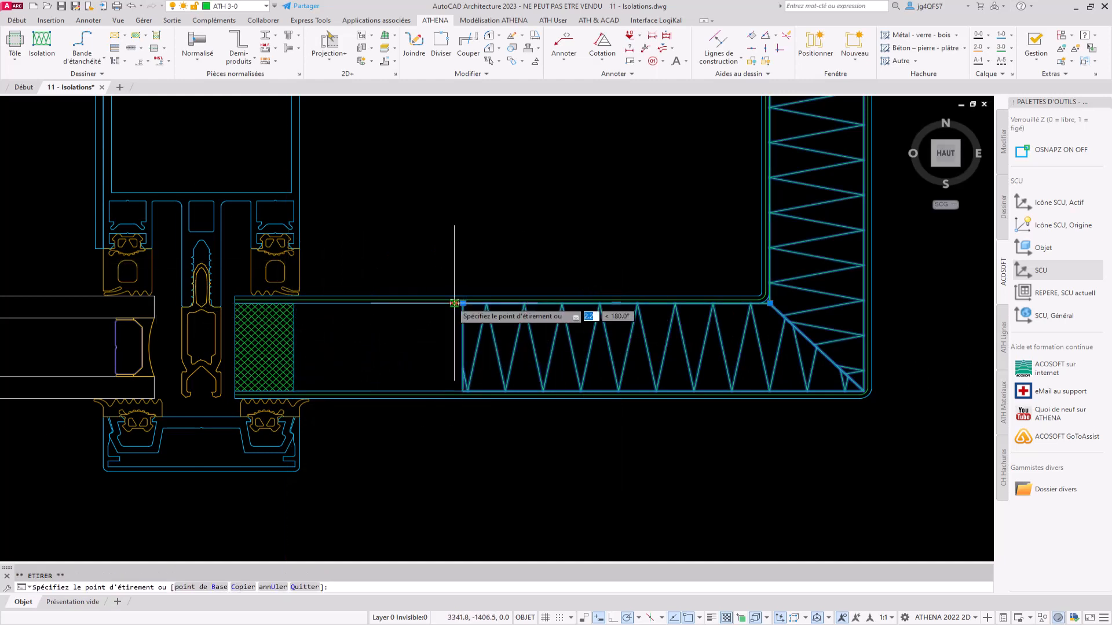
pyautogui.click(294, 303)
pyautogui.press('Escape')
# Start a new insulation for the enclosure around the circular column, using the Souple type and Surface construction
pyautogui.scroll(-8, 452, 420)
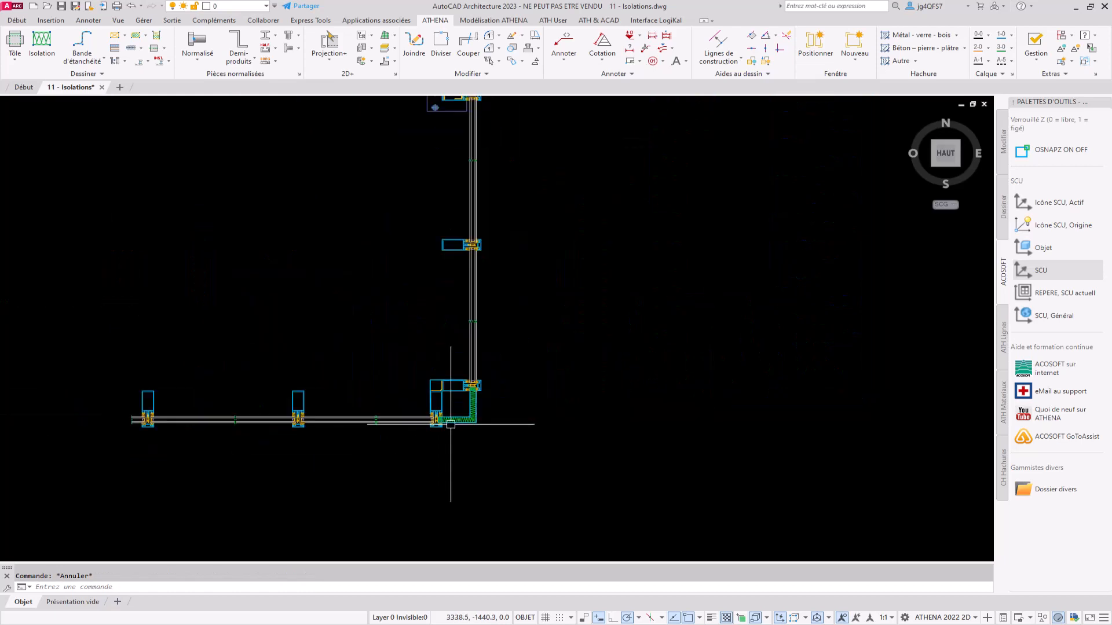
pyautogui.moveTo(484, 299); pyautogui.dragTo(549, 501, button='middle')
pyautogui.scroll(6, 575, 280)
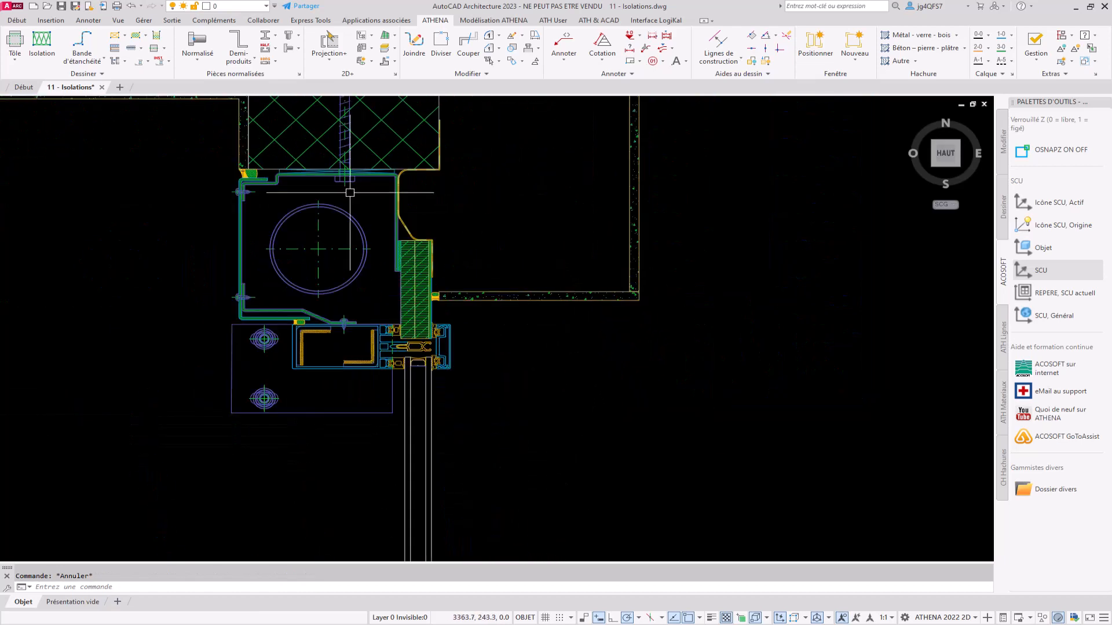
pyautogui.scroll(2, 350, 192)
pyautogui.click(42, 43)
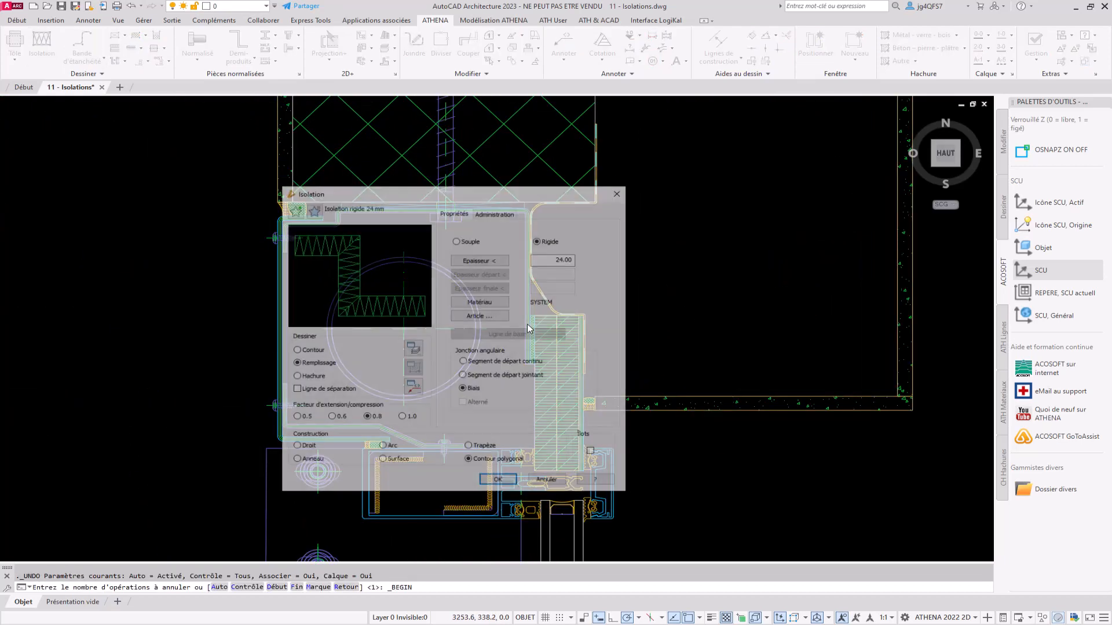
pyautogui.click(478, 239)
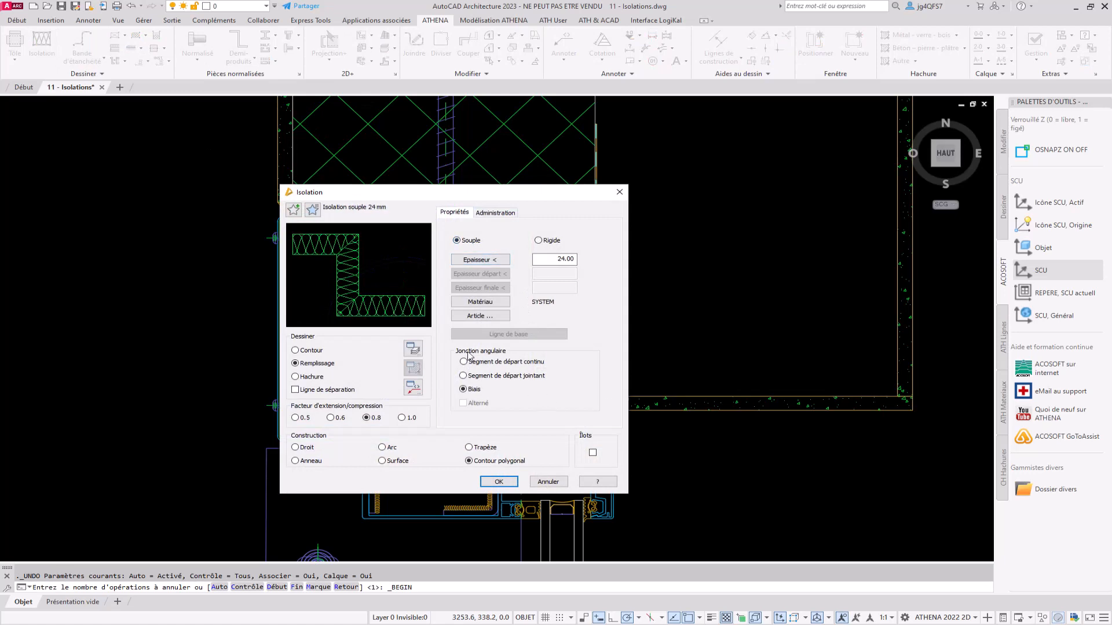
pyautogui.click(383, 461)
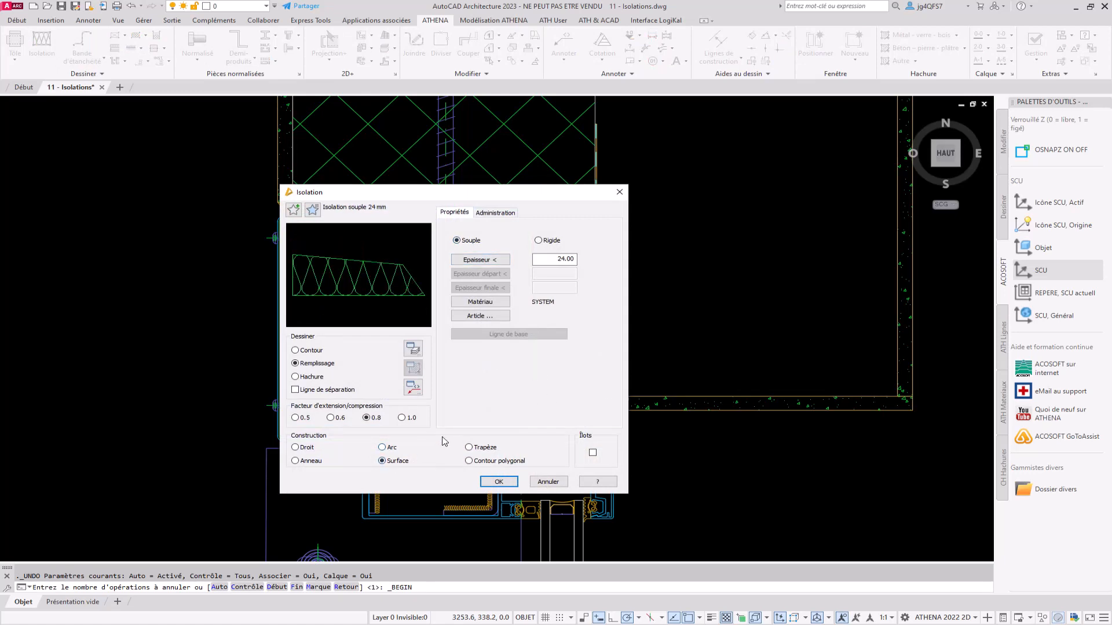
# Set the thickness to 166.94 mm by picking opposite inner walls of the column enclosure, and apply the settings with islands enabled
pyautogui.click(480, 259)
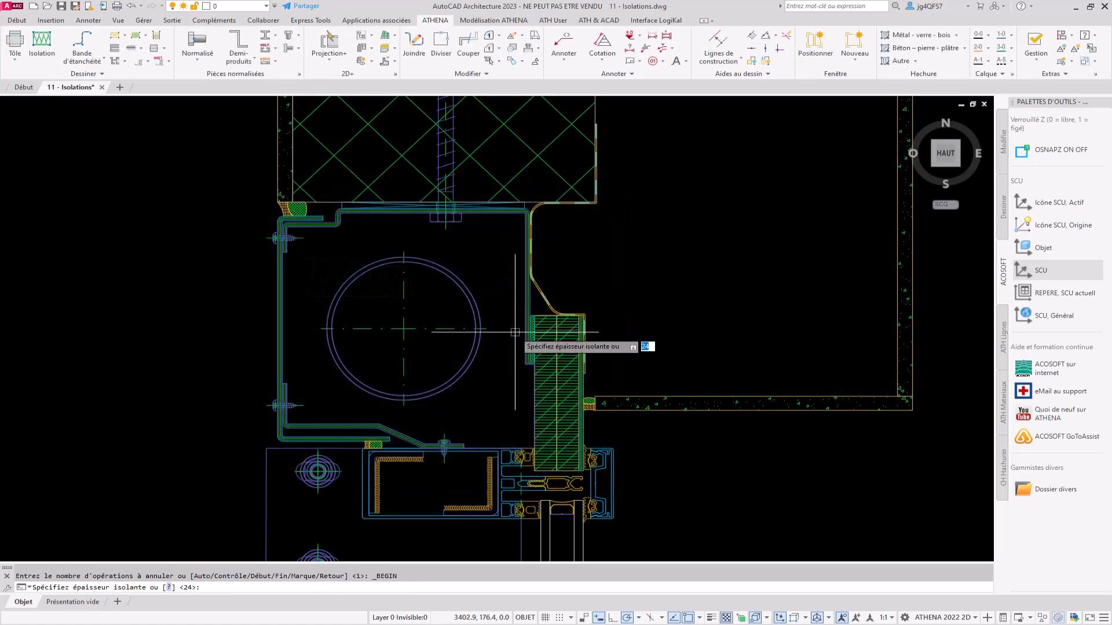
pyautogui.click(528, 364)
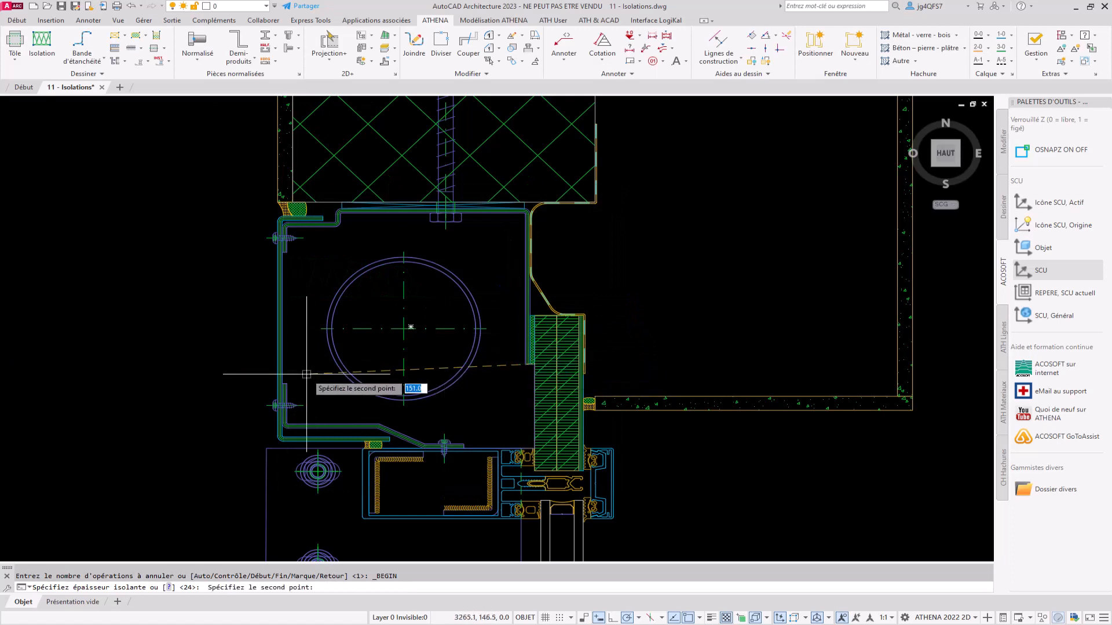
pyautogui.click(285, 360)
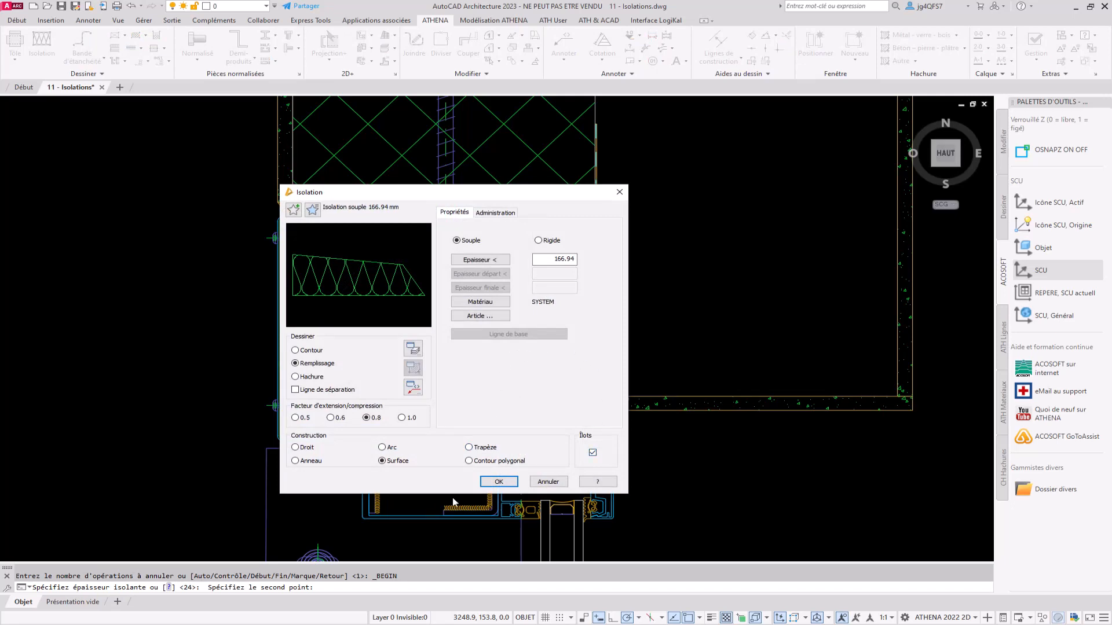
pyautogui.click(498, 482)
# Fill the column enclosure with the flexible insulation, using the inner wall beside the glazing as base line and the circular column as an island
pyautogui.scroll(2, 474, 264)
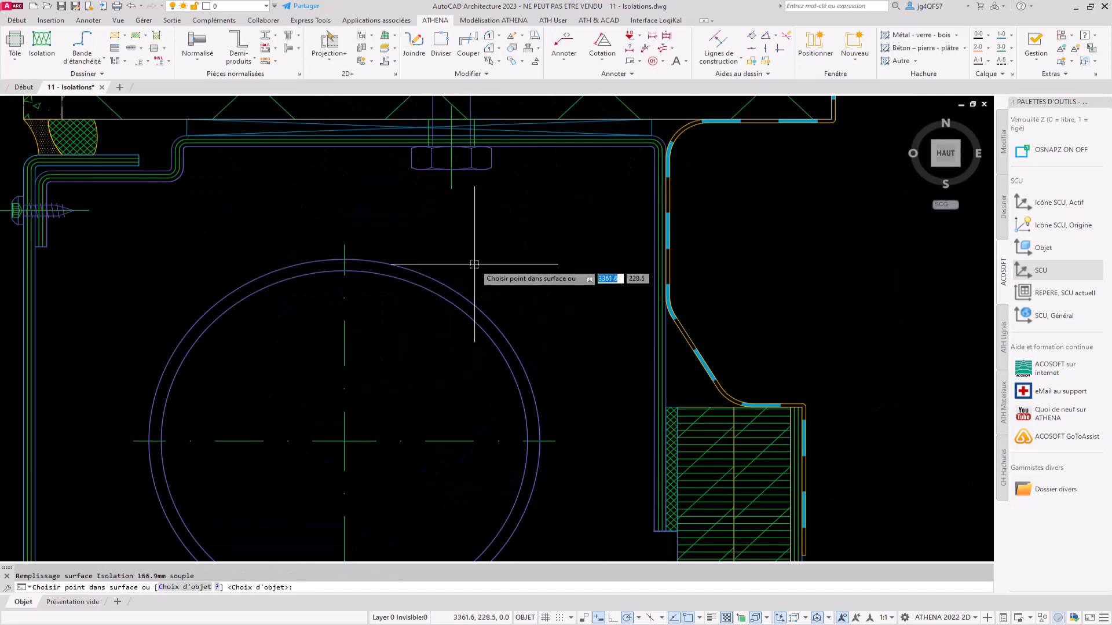
pyautogui.click(474, 264)
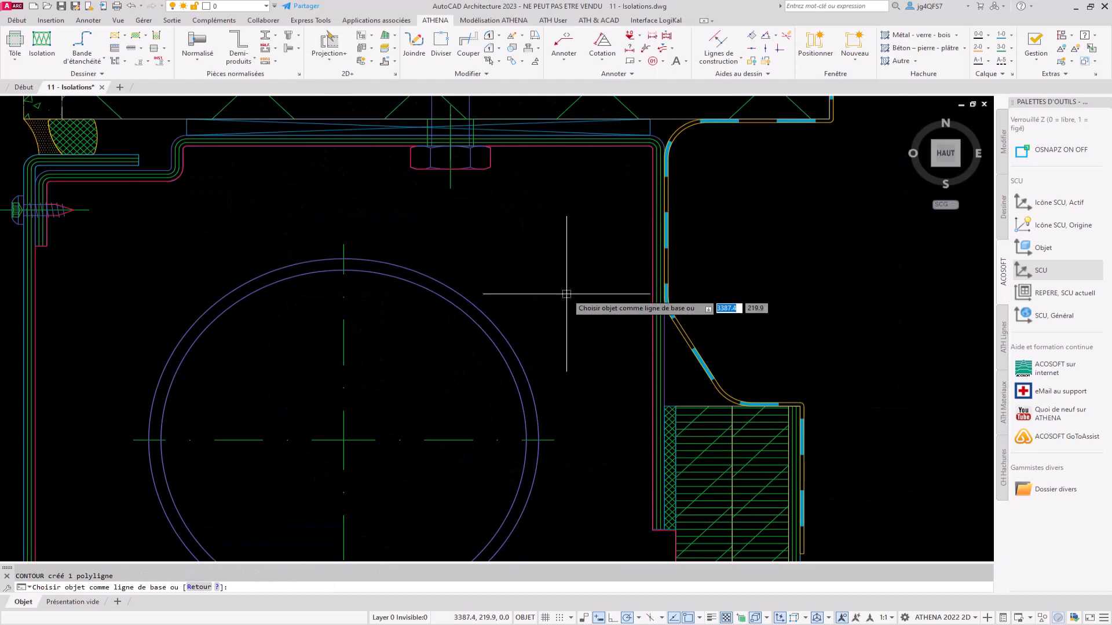
pyautogui.click(652, 346)
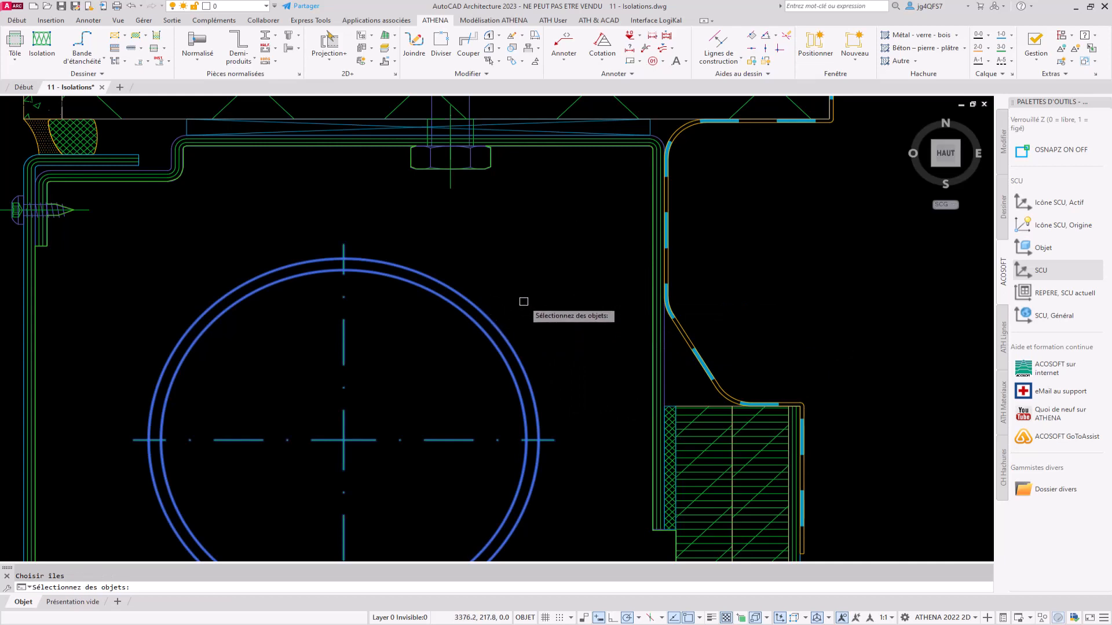
pyautogui.press('Return')
pyautogui.scroll(-2, 525, 301)
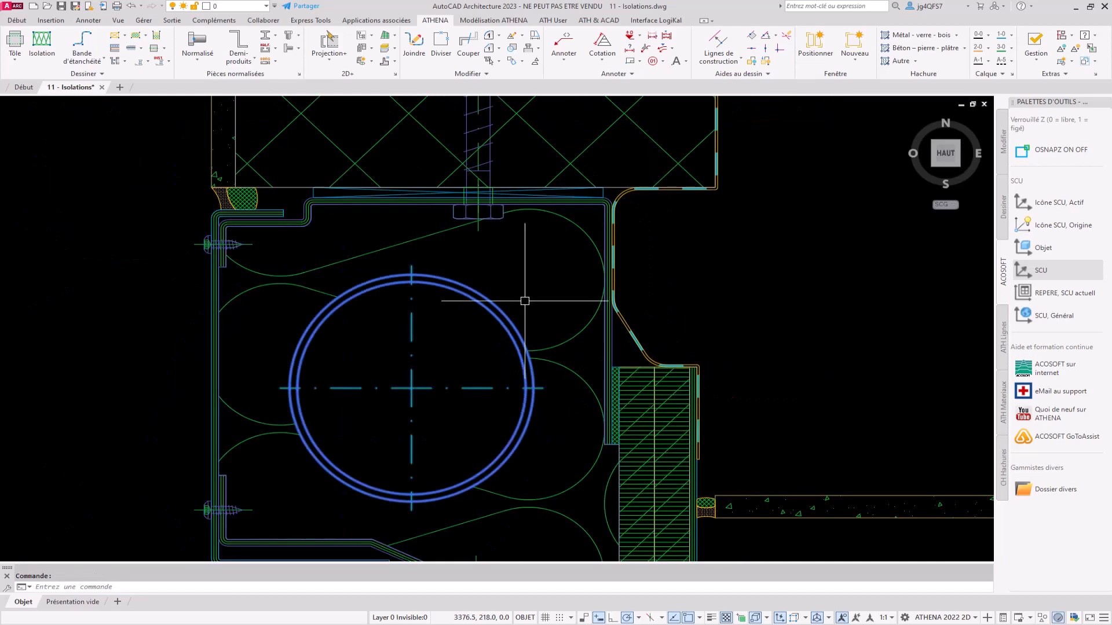
pyautogui.scroll(-2, 525, 300)
pyautogui.press('Escape')
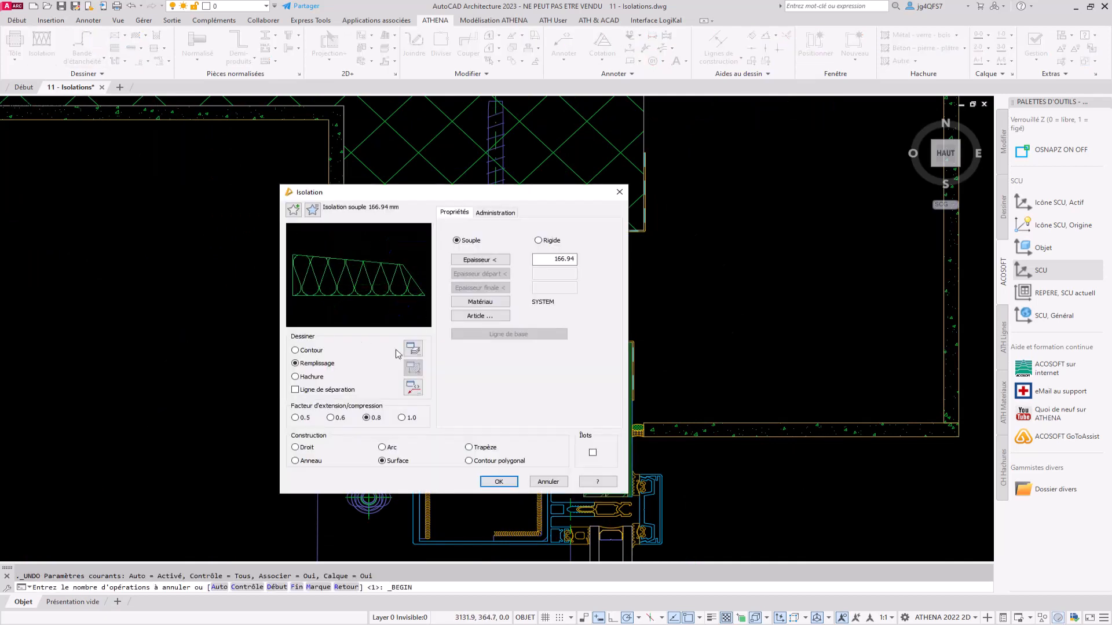
# Configure the next flexible insulation with Droit construction and a thickness of 200 mm
pyautogui.click(305, 448)
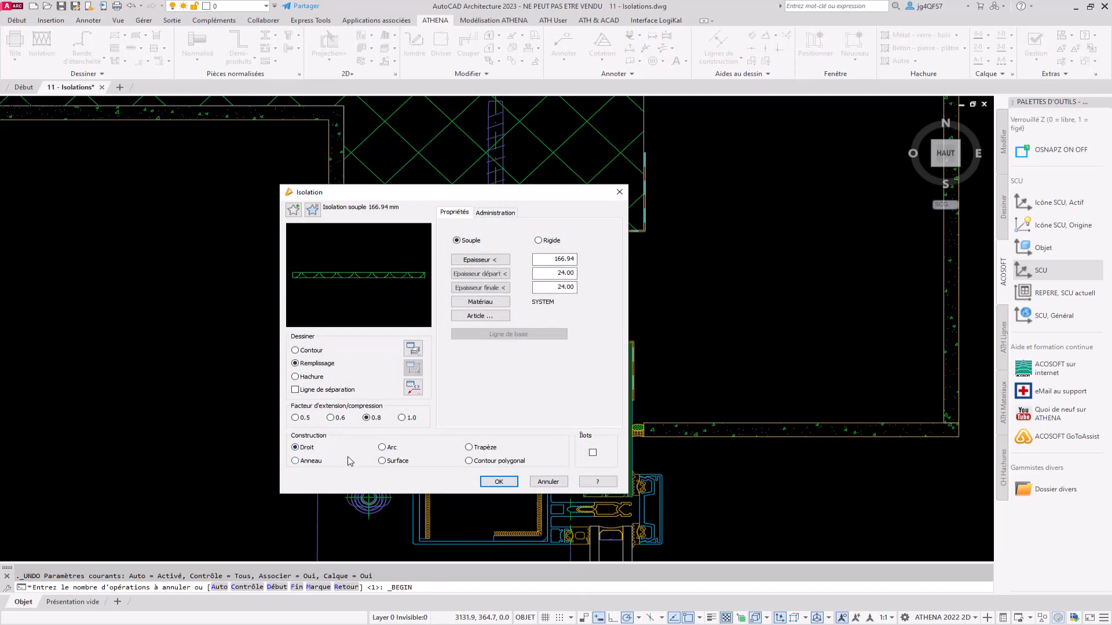
pyautogui.click(548, 258)
pyautogui.write('200')
pyautogui.press('Return')
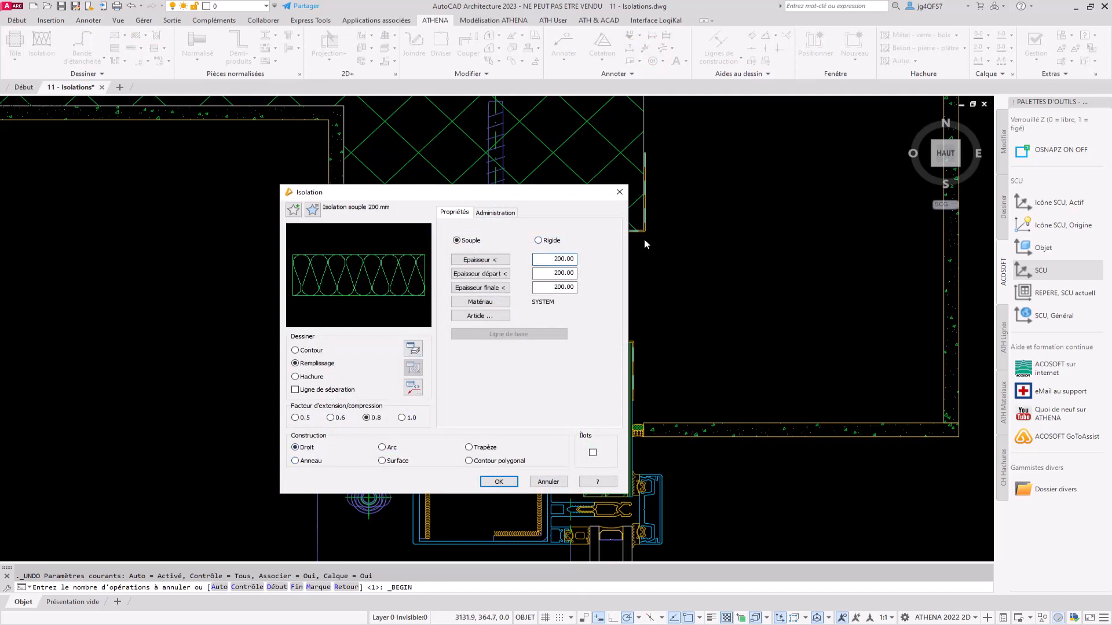
# Fill the vertical cavity at the facade's end with the straight 200 mm flexible insulation, from the lower wall panel up to the hatched wall's corner
pyautogui.click(499, 482)
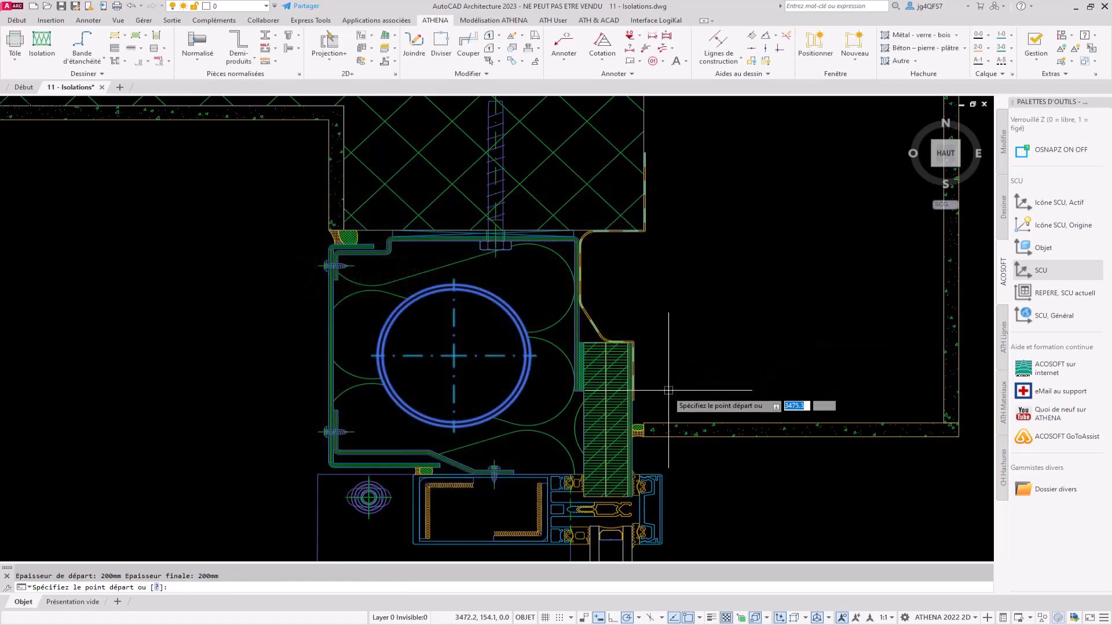
pyautogui.click(643, 423)
pyautogui.scroll(-3, 650, 417)
pyautogui.scroll(6, 650, 185)
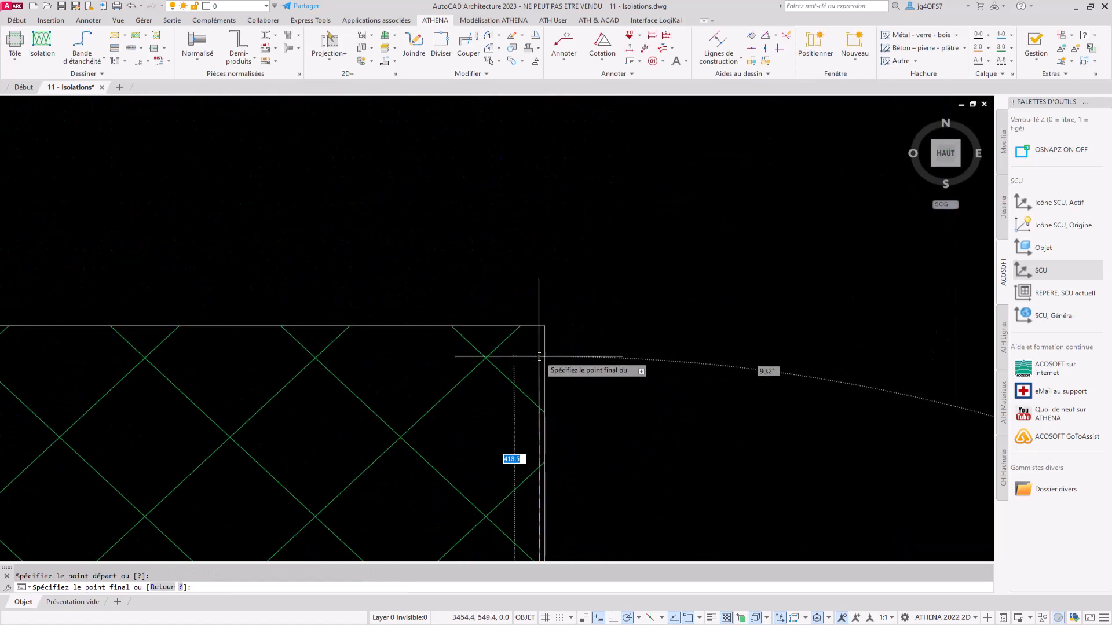
pyautogui.click(765, 345)
pyautogui.scroll(-4, 652, 365)
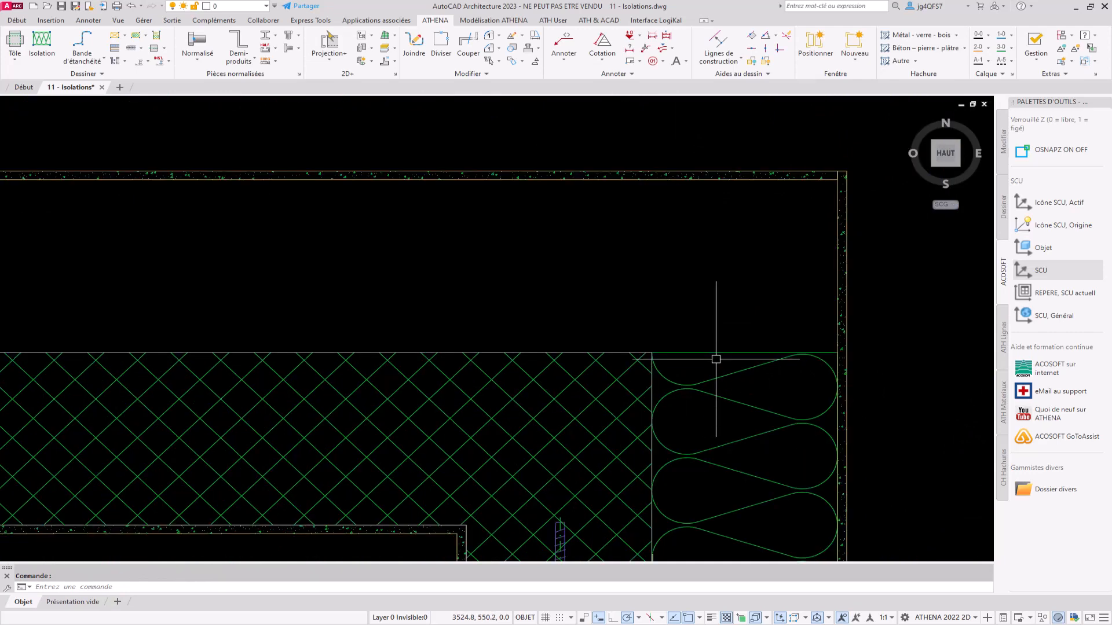
# Fill the long horizontal cavity with straight 200 mm flexible insulation, using the hatched wall's upper edge as base line up to the curved corner
pyautogui.press('Return')
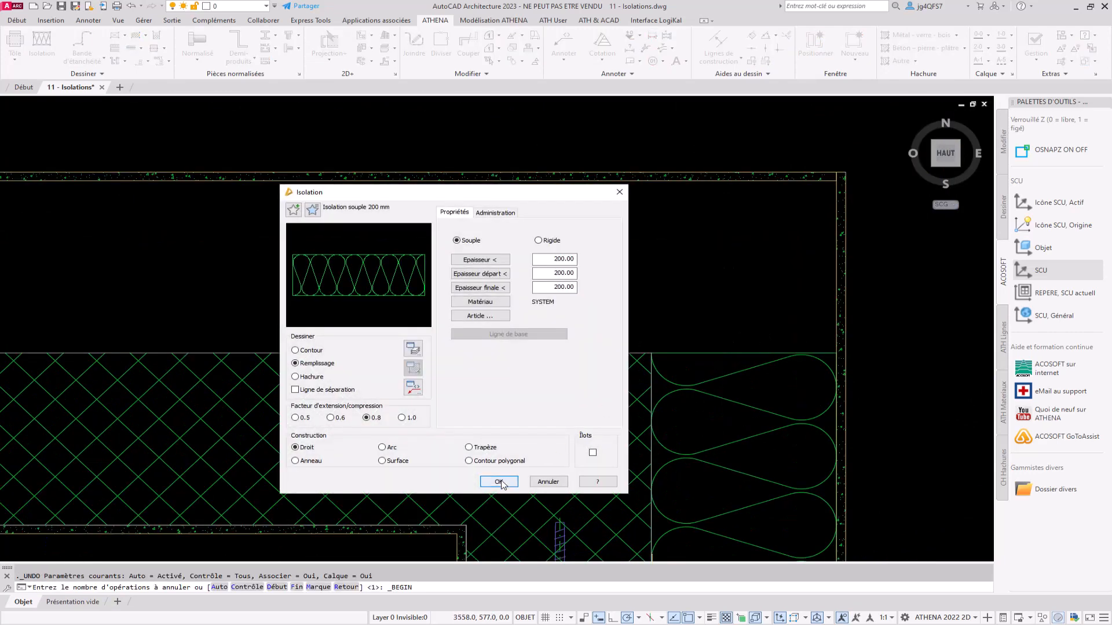
pyautogui.click(499, 482)
pyautogui.click(838, 352)
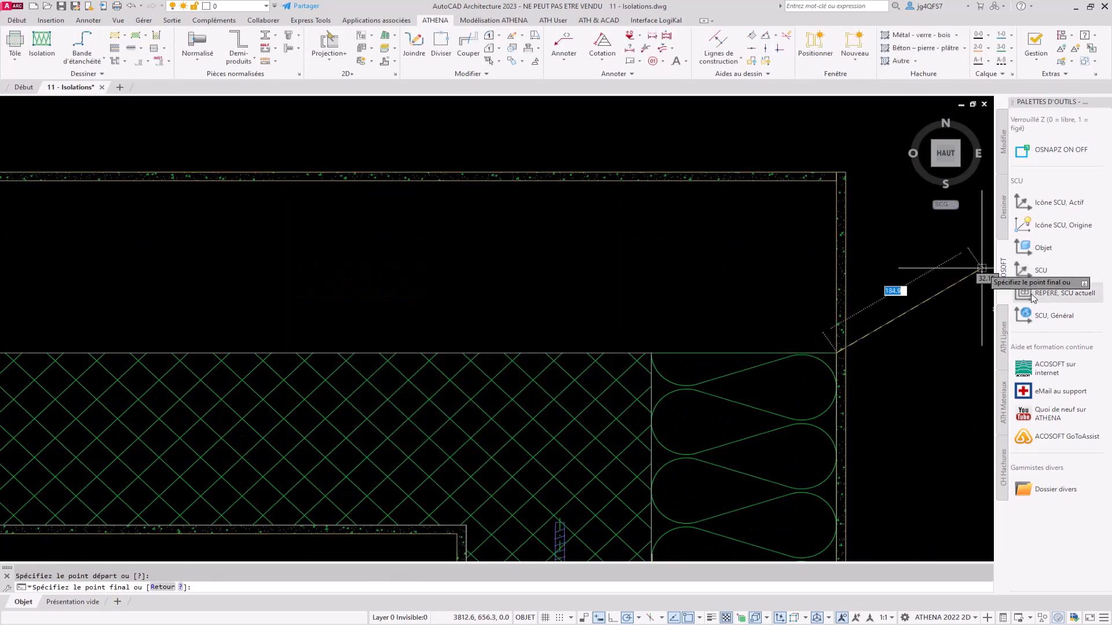
pyautogui.scroll(-5, 541, 286)
pyautogui.moveTo(106, 273); pyautogui.dragTo(583, 295, button='middle')
pyautogui.scroll(3, 381, 320)
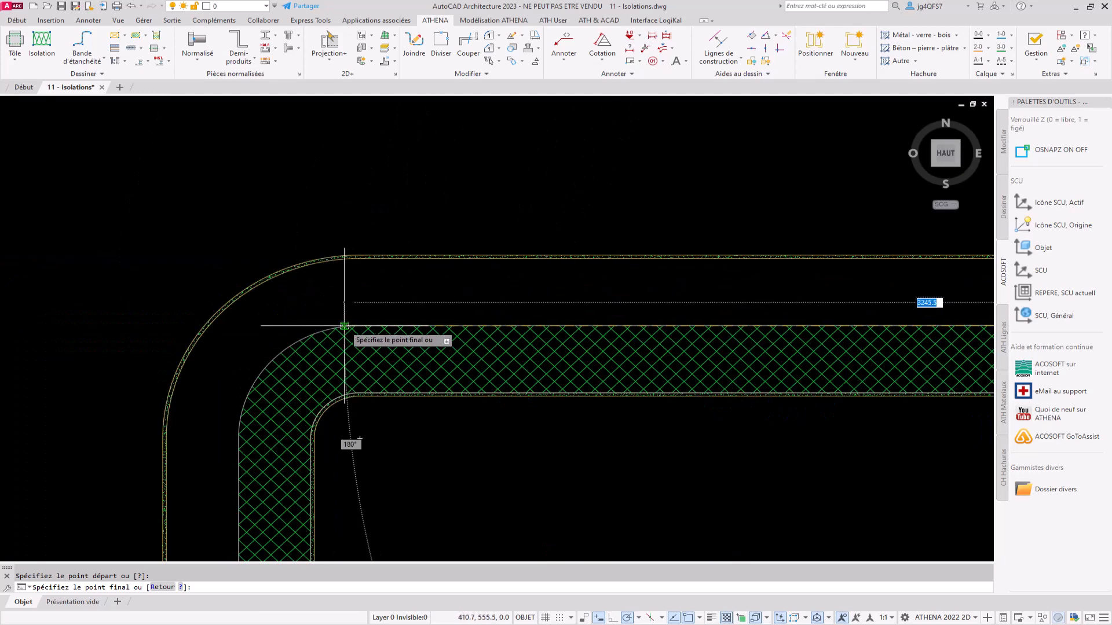
pyautogui.click(351, 327)
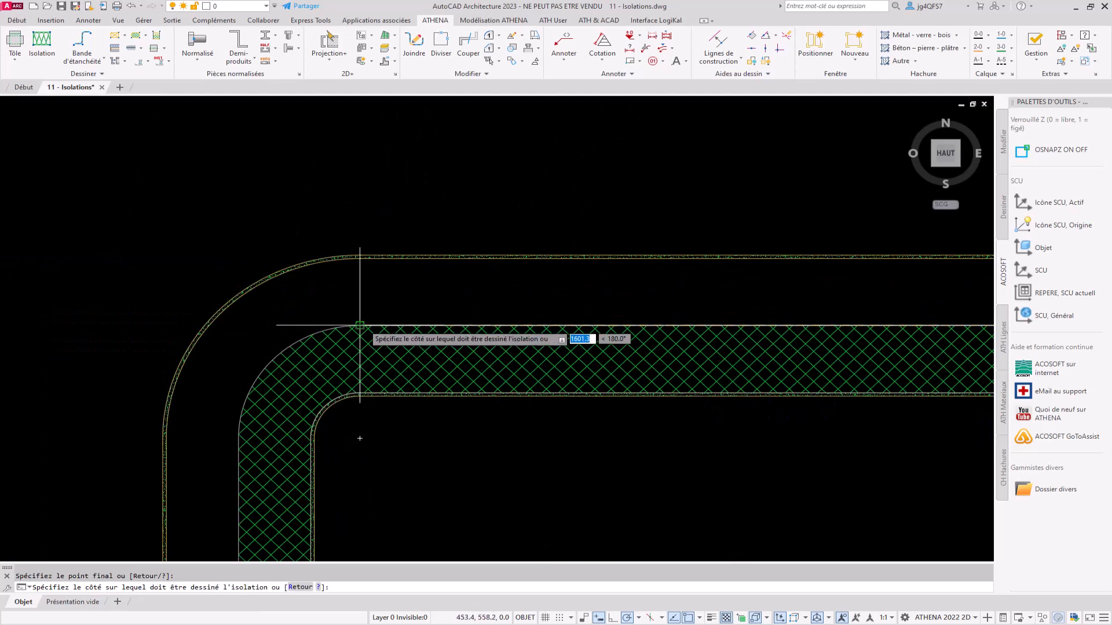
pyautogui.click(448, 280)
# Fill the curved corner cavity with 200 mm flexible insulation in Arc construction, following the hatched wall's outer arc and placed on its outer side
pyautogui.scroll(2, 201, 346)
pyautogui.moveTo(246, 332); pyautogui.dragTo(308, 268, button='middle')
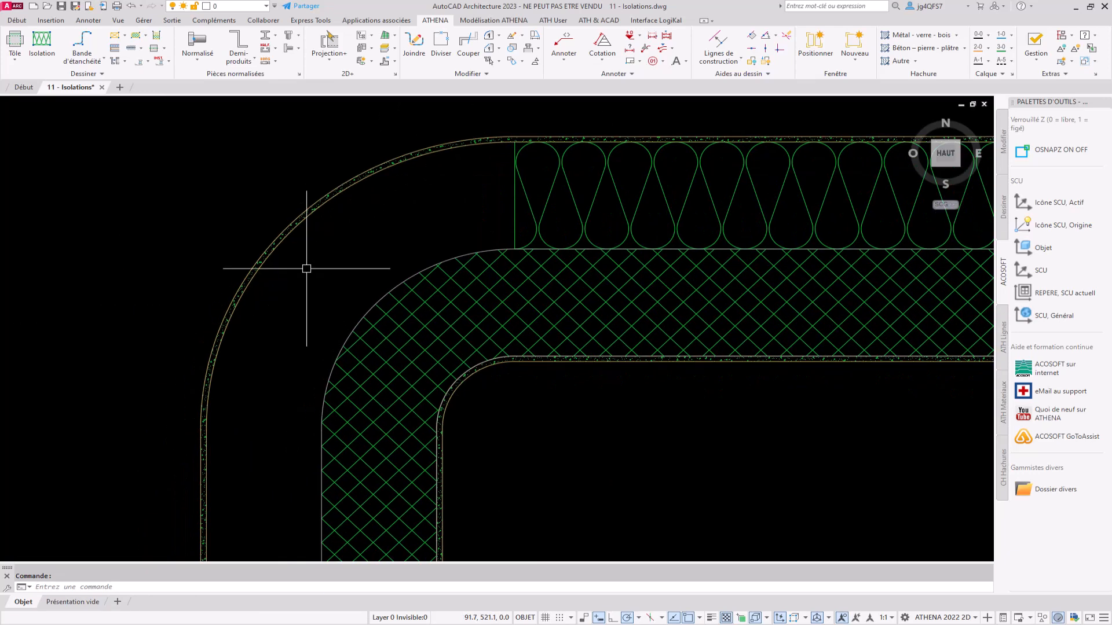
pyautogui.press('Return')
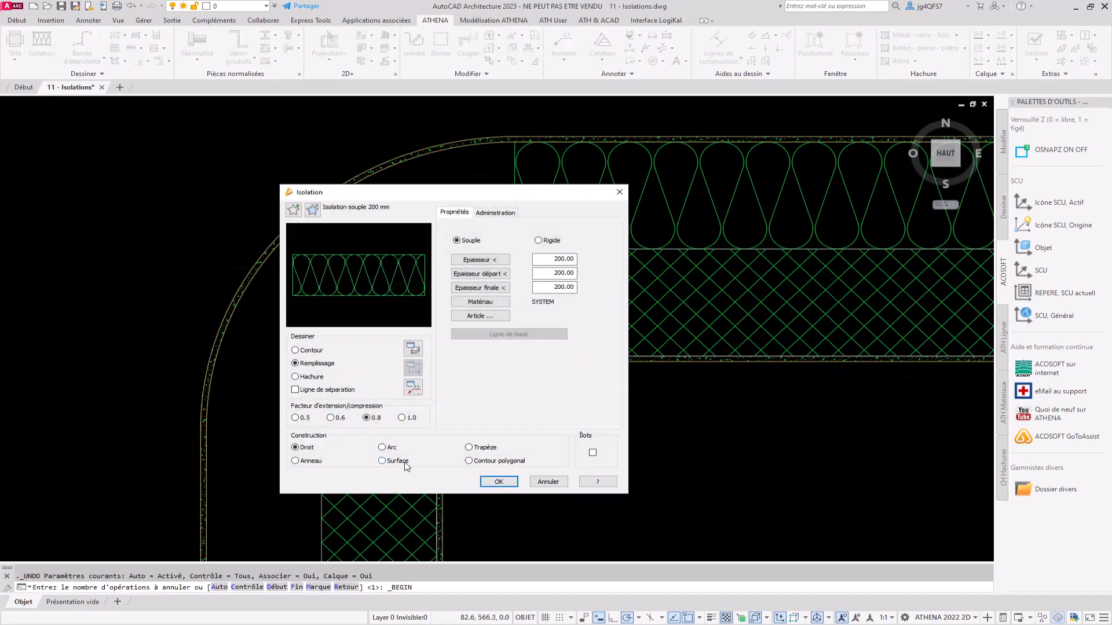
pyautogui.click(385, 448)
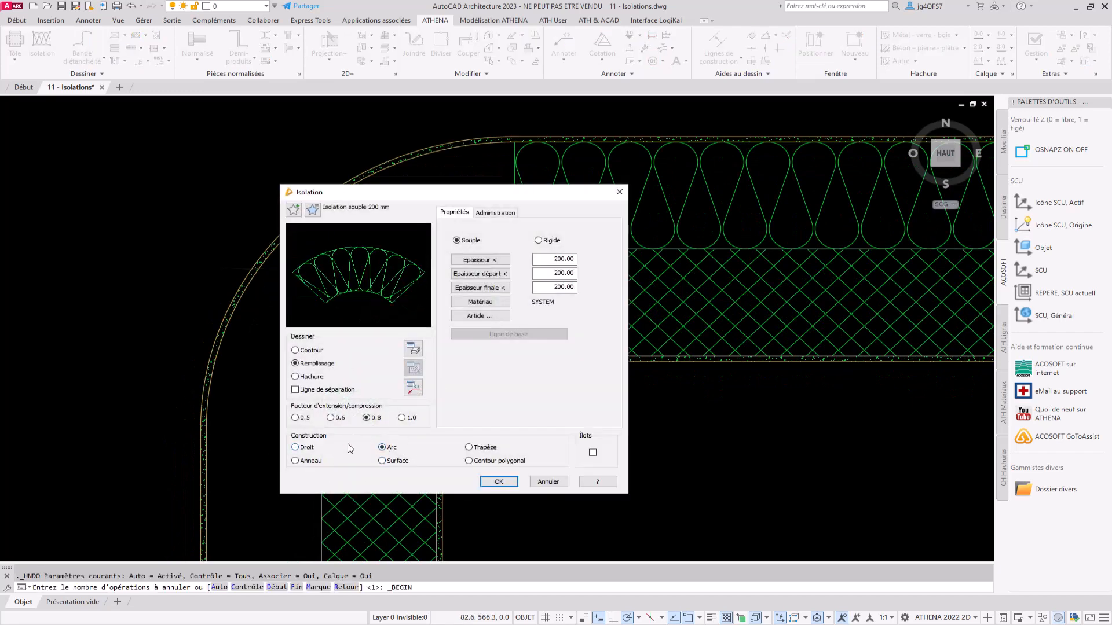
pyautogui.click(505, 486)
pyautogui.click(513, 250)
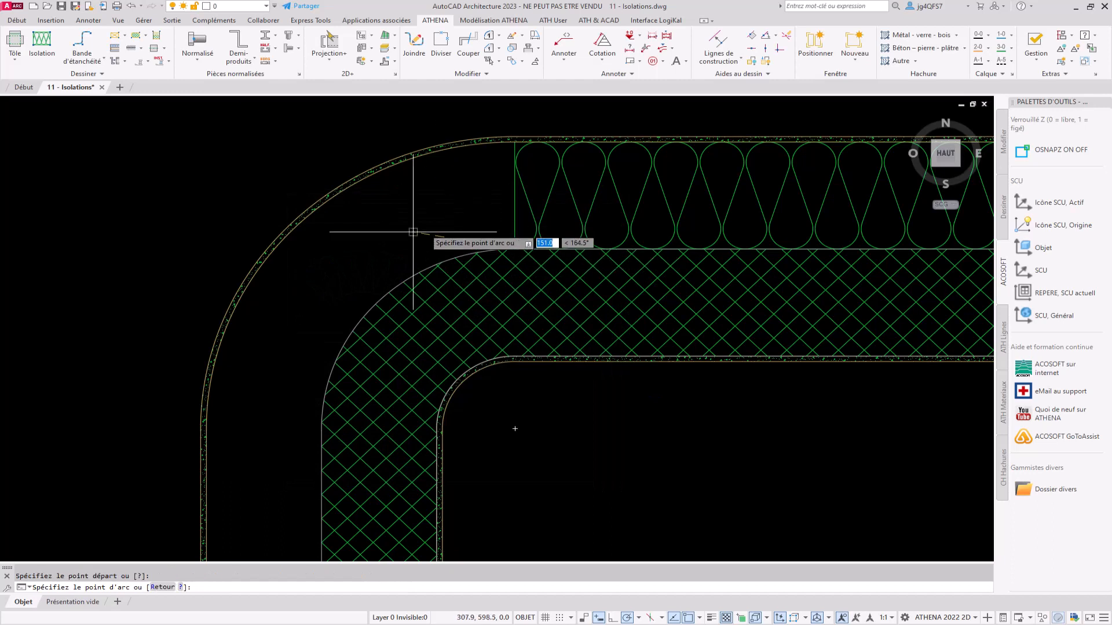
pyautogui.click(372, 268)
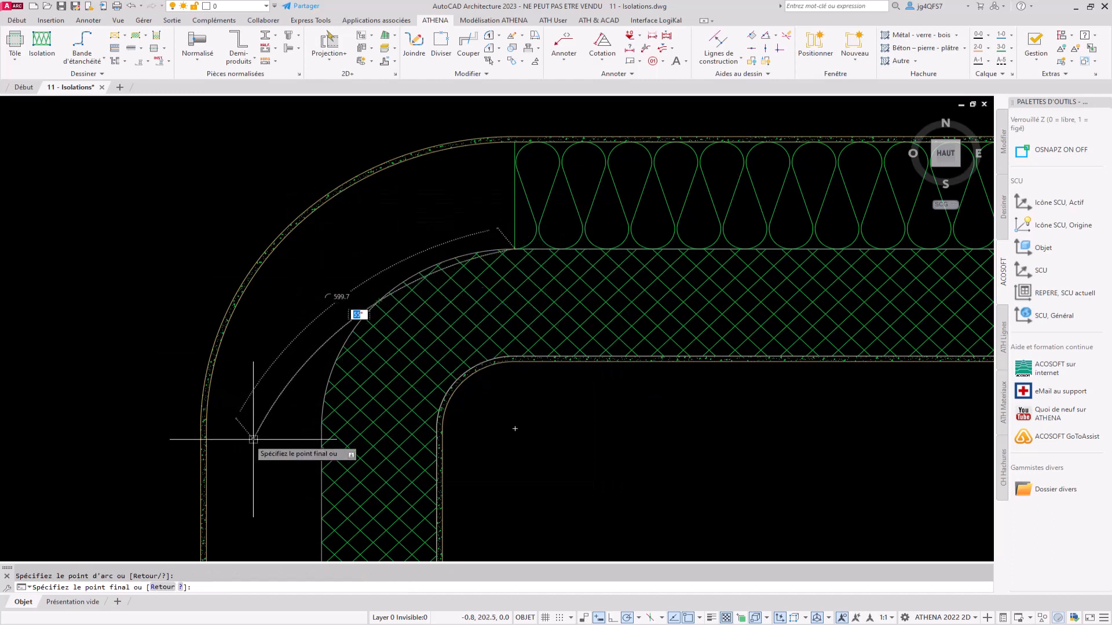
pyautogui.click(321, 431)
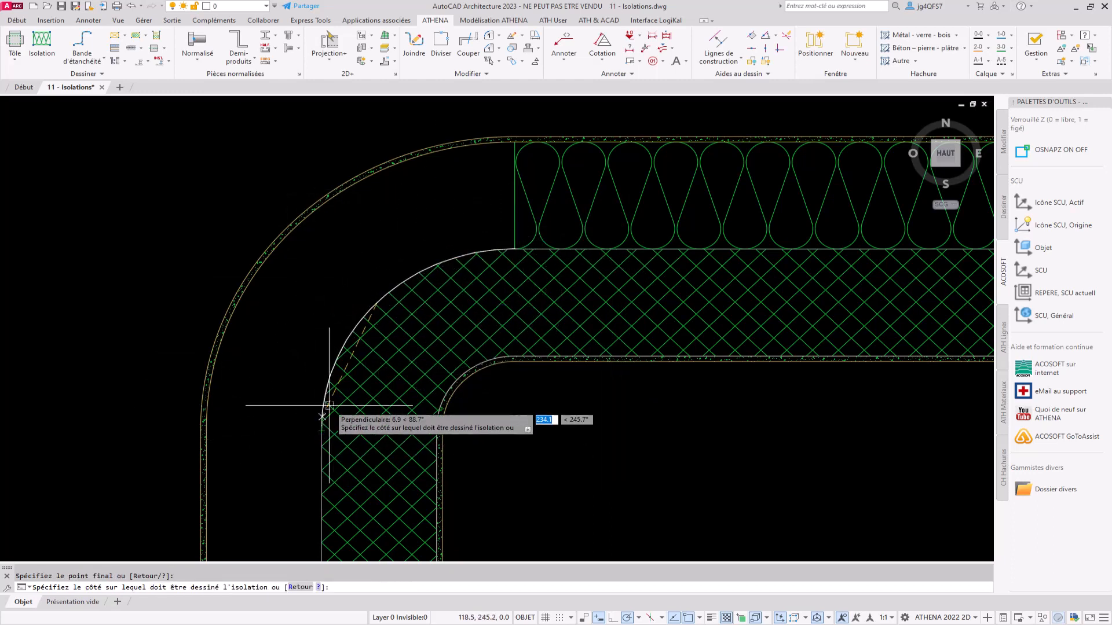
pyautogui.click(324, 270)
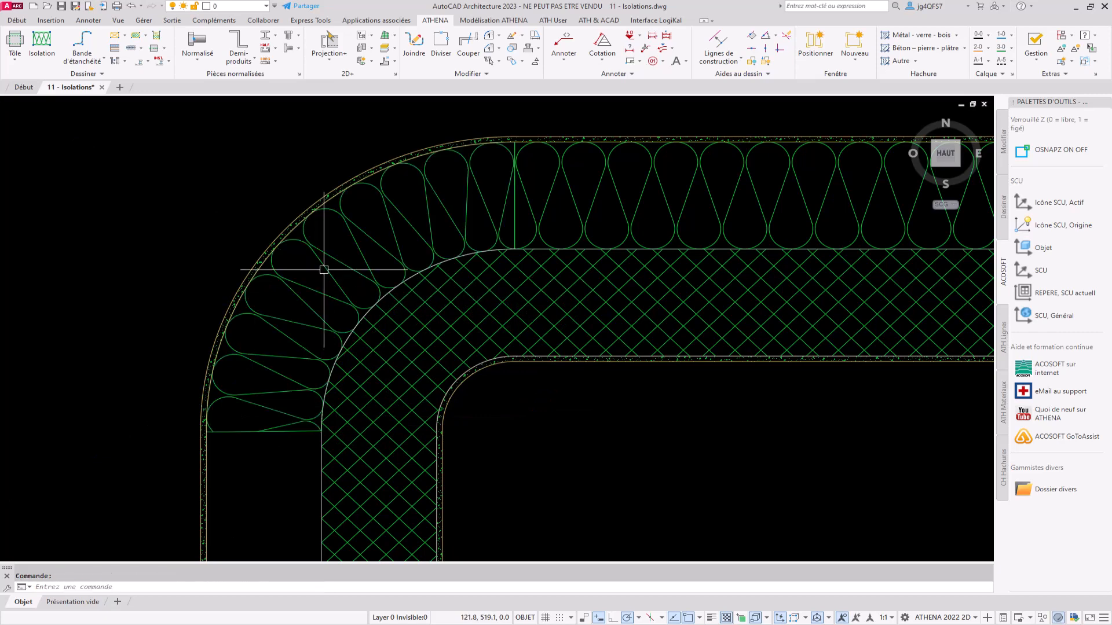
# Fill the vertical cavity below the curved corner with straight (Droit) 200 mm flexible insulation, ending at the wall's lower end line
pyautogui.press('Return')
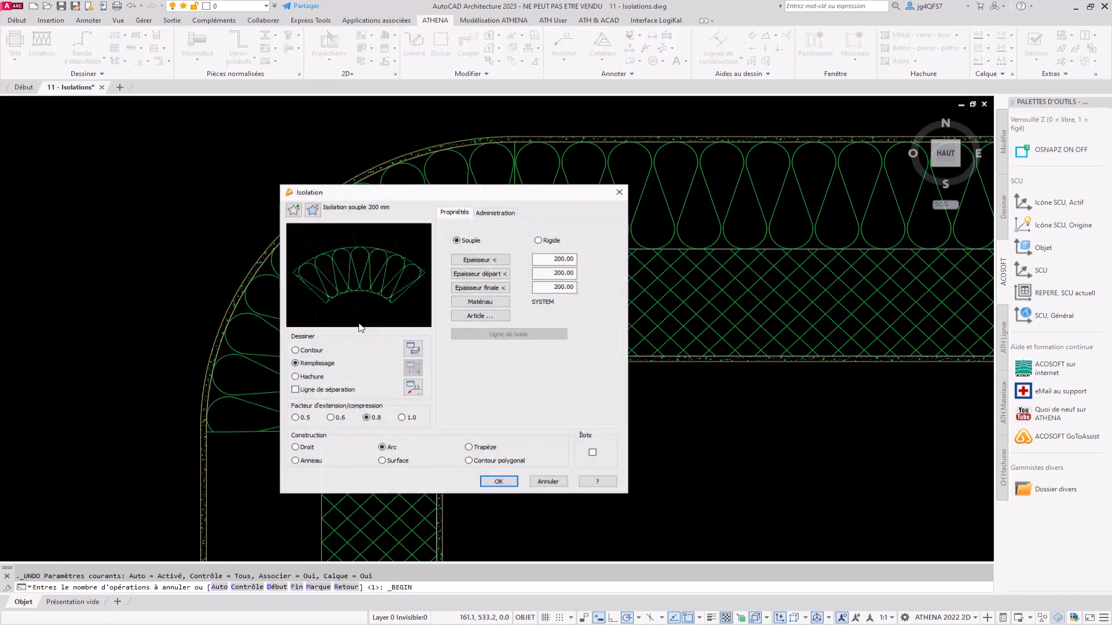
pyautogui.click(295, 447)
pyautogui.click(499, 482)
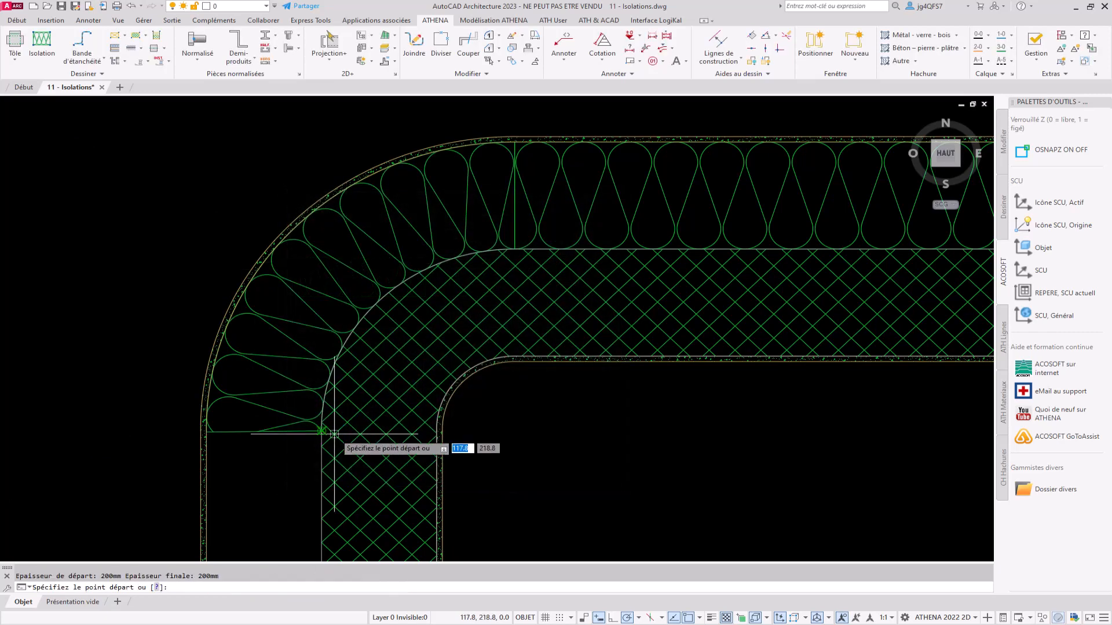
pyautogui.click(321, 432)
pyautogui.scroll(-6, 419, 359)
pyautogui.scroll(7, 416, 443)
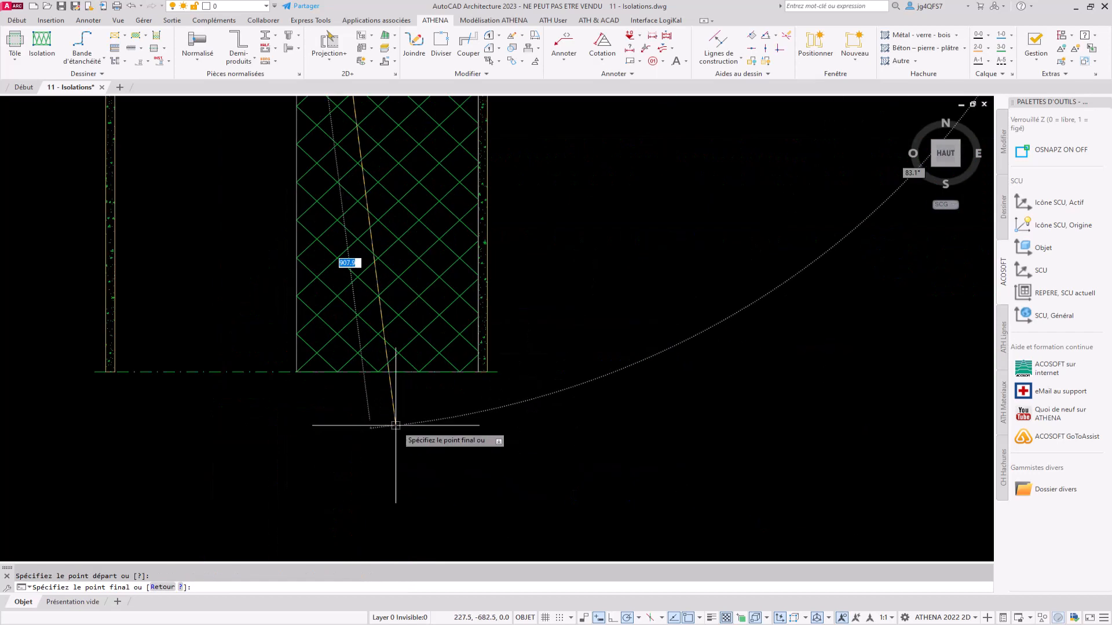
pyautogui.click(299, 372)
pyautogui.click(205, 315)
# Configure a flexible Anneau insulation for the freestanding round column, picking its 60.07 mm thickness from the tube's outer wall to the shell's inner face
pyautogui.scroll(-8, 203, 328)
pyautogui.scroll(7, 492, 232)
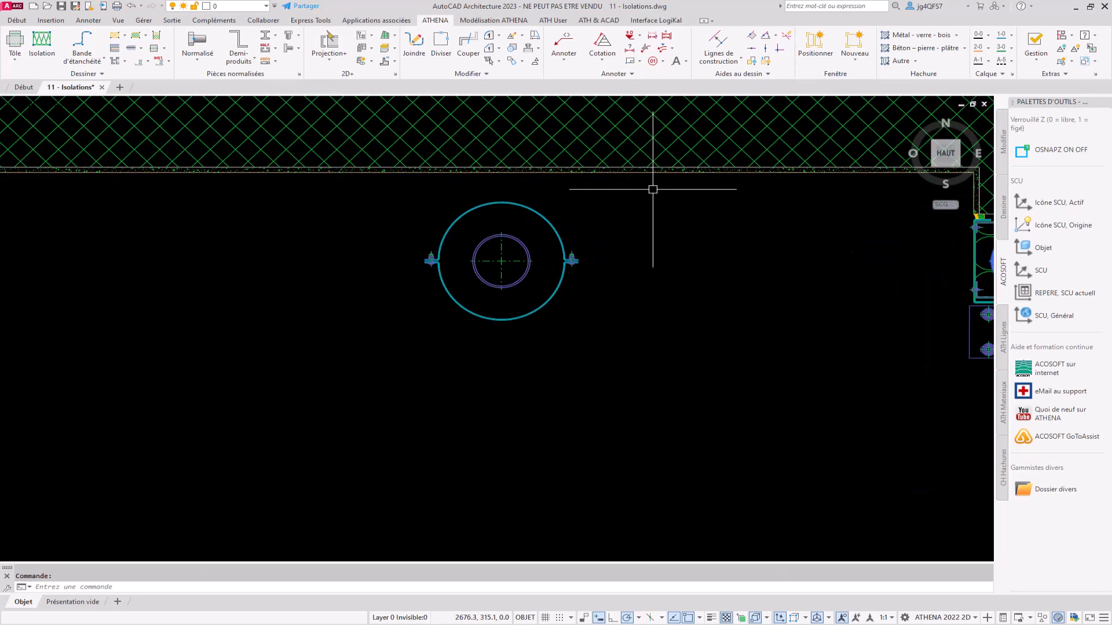
pyautogui.scroll(3, 653, 189)
pyautogui.scroll(2, 397, 232)
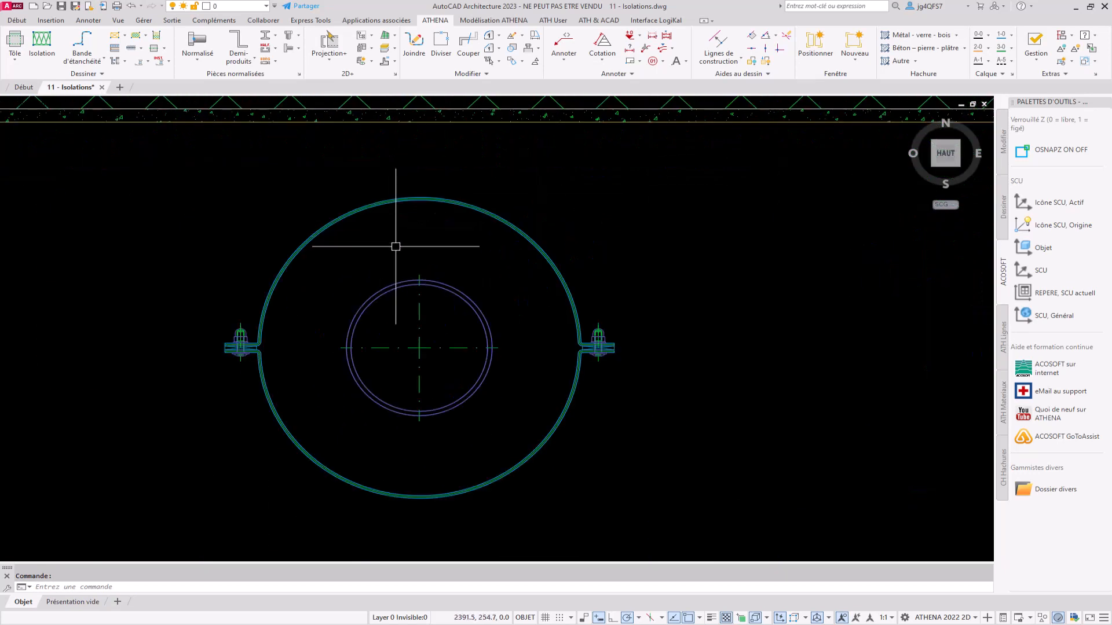
pyautogui.click(51, 37)
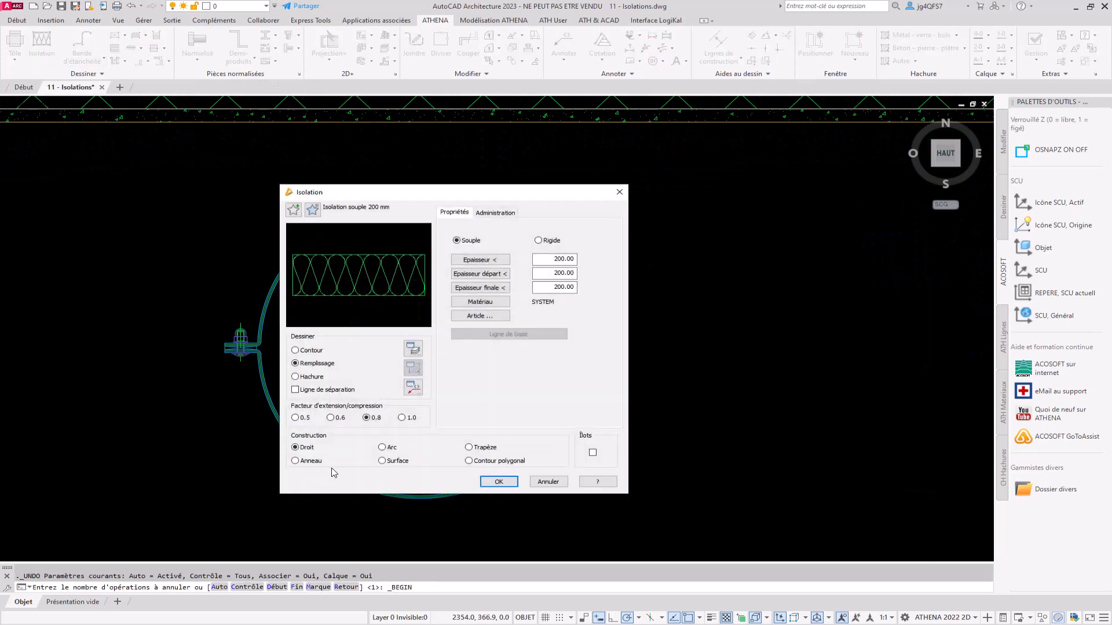
pyautogui.click(311, 461)
pyautogui.click(480, 260)
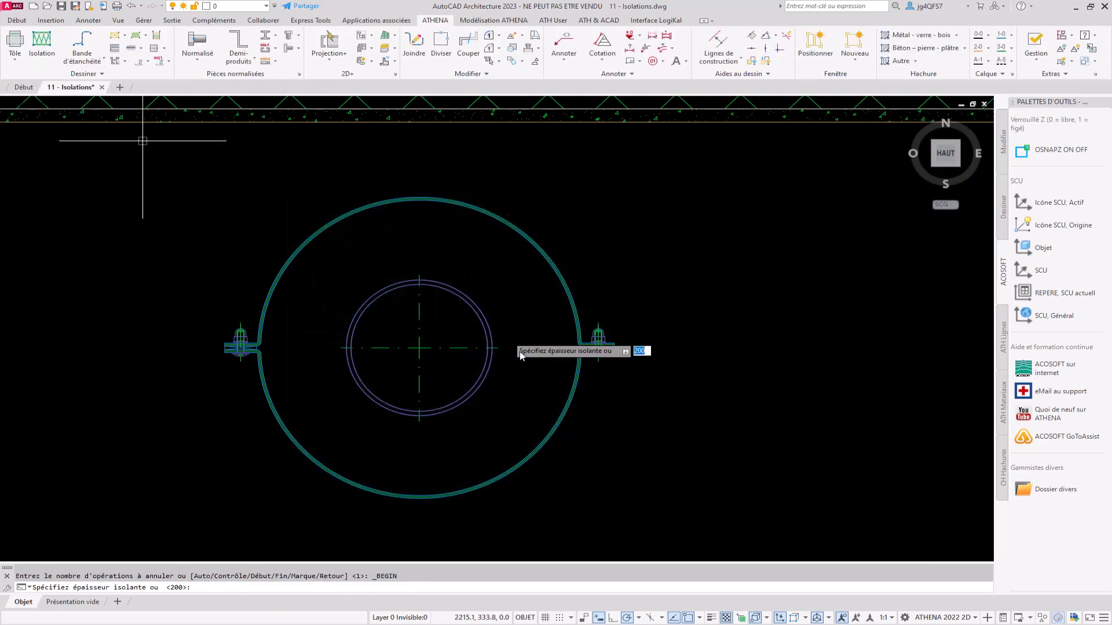
pyautogui.scroll(4, 510, 351)
pyautogui.click(472, 344)
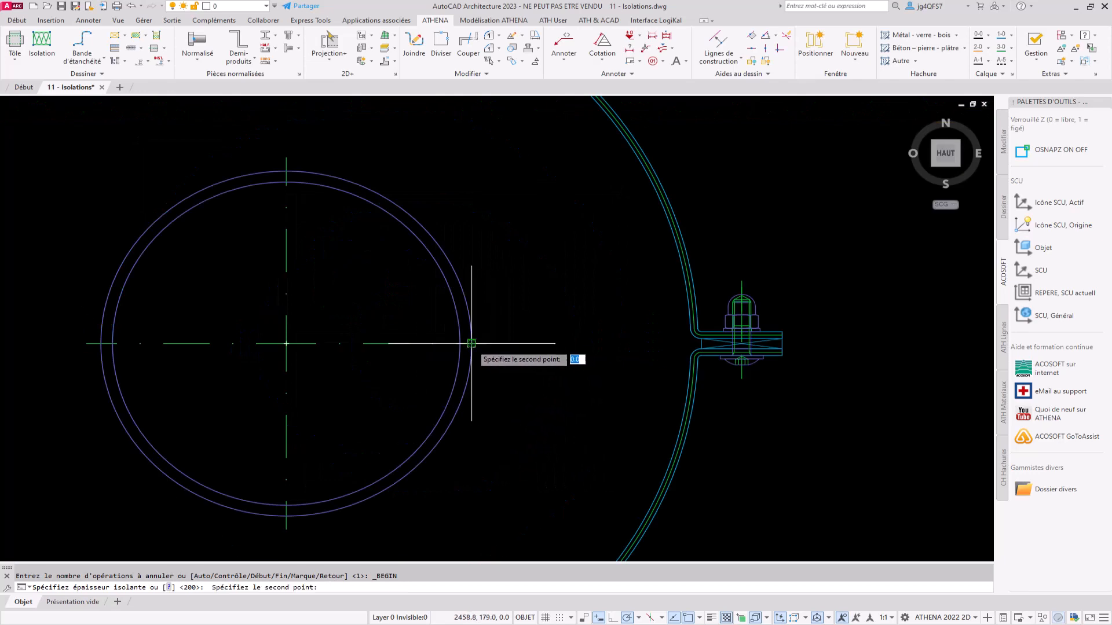
pyautogui.click(690, 344)
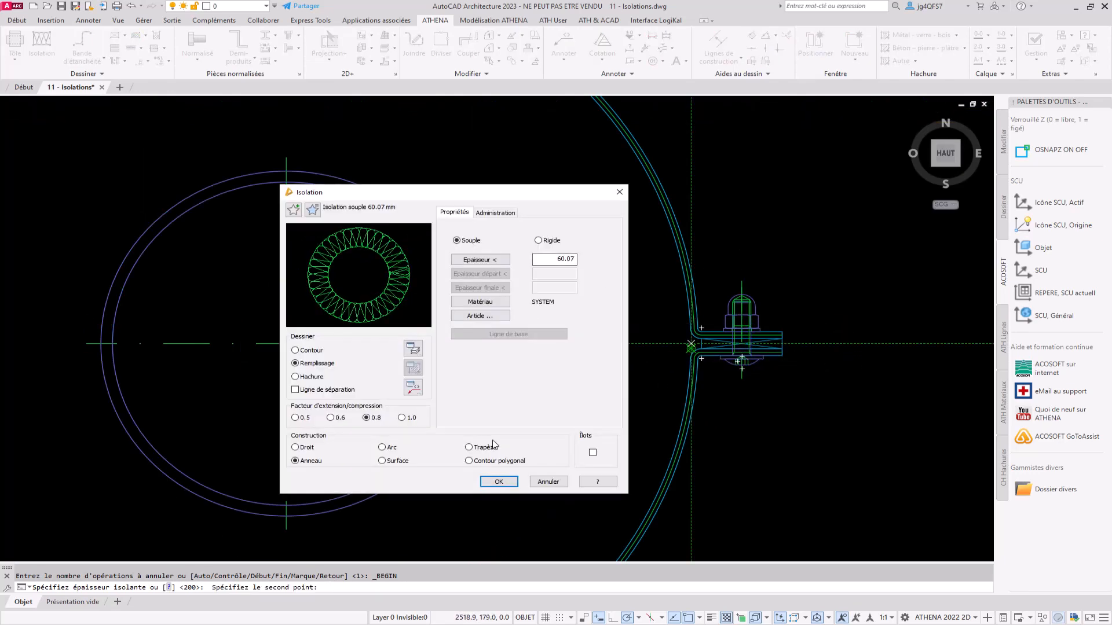
# Place the ring insulation around the freestanding column, centred on the tube with its outer wall as the inner radius
pyautogui.click(499, 482)
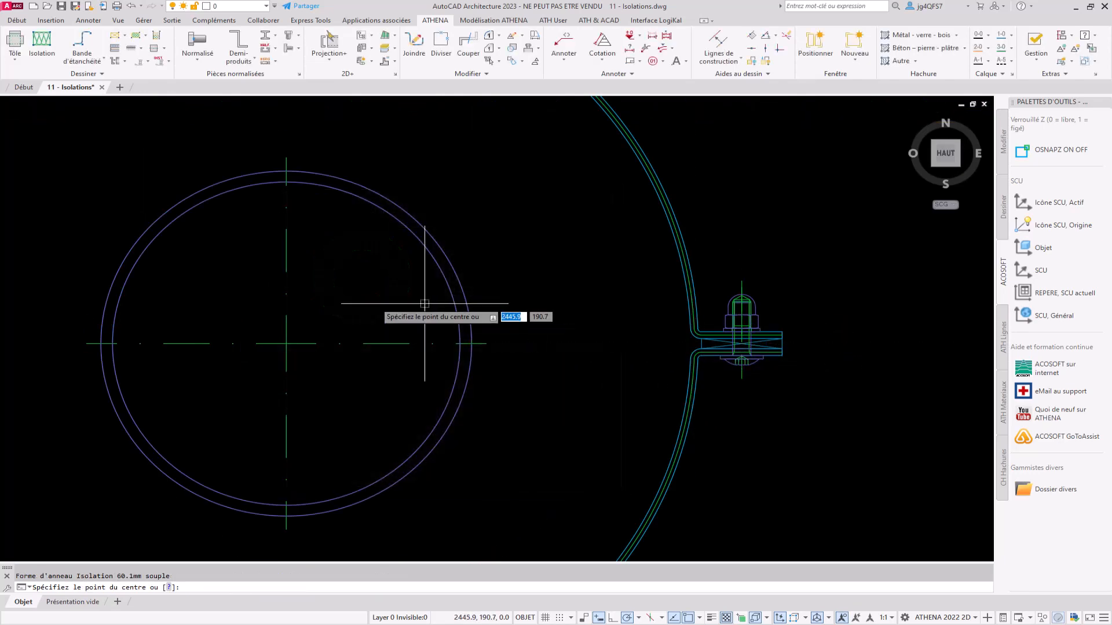
pyautogui.click(286, 344)
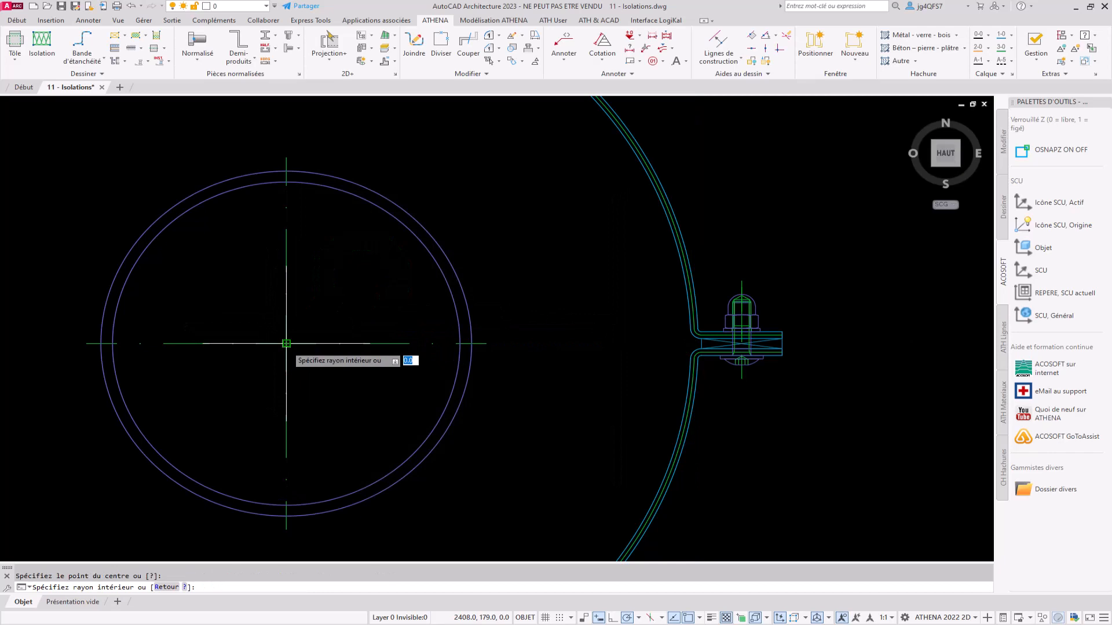
pyautogui.click(472, 343)
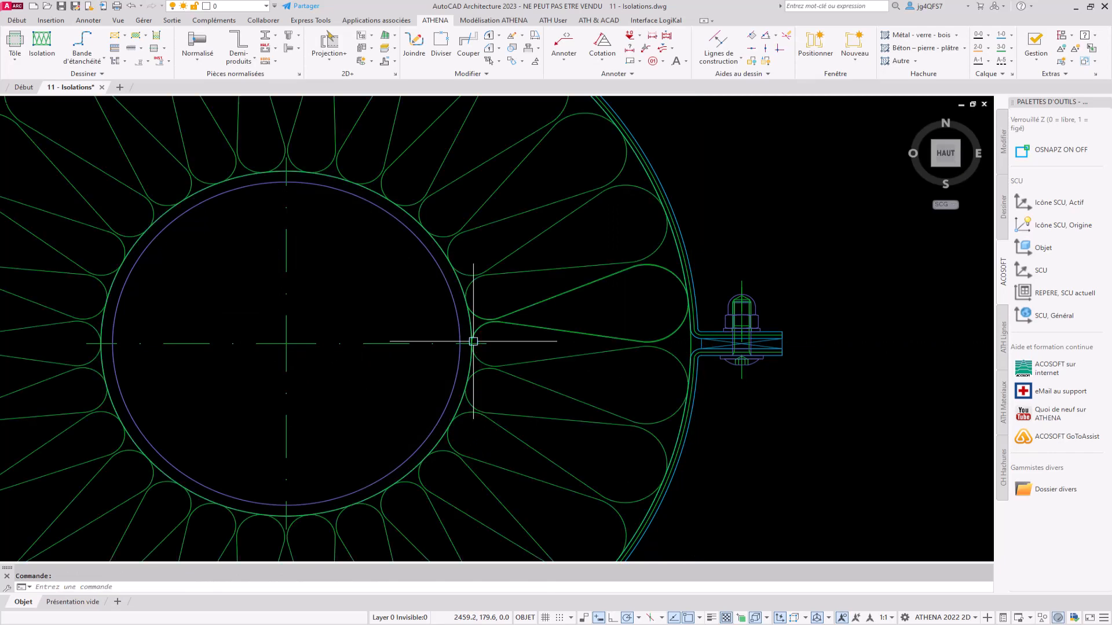
# Examine the settings of the straight insulation in the long horizontal cavity
pyautogui.scroll(-3, 474, 341)
pyautogui.scroll(-4, 472, 335)
pyautogui.scroll(-2, 484, 354)
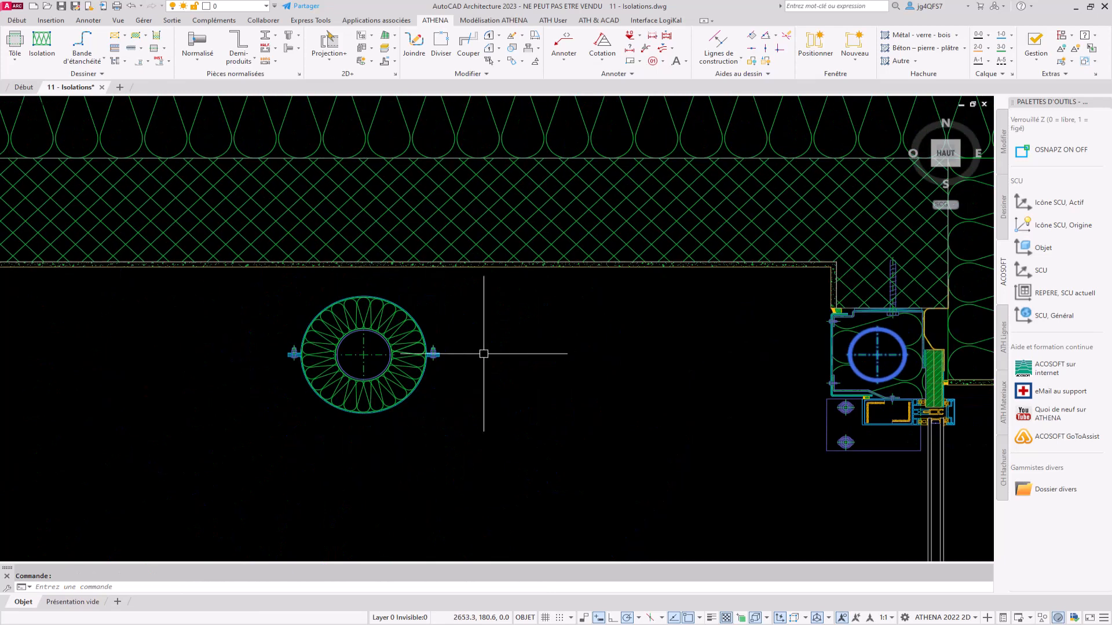
pyautogui.scroll(-2, 484, 353)
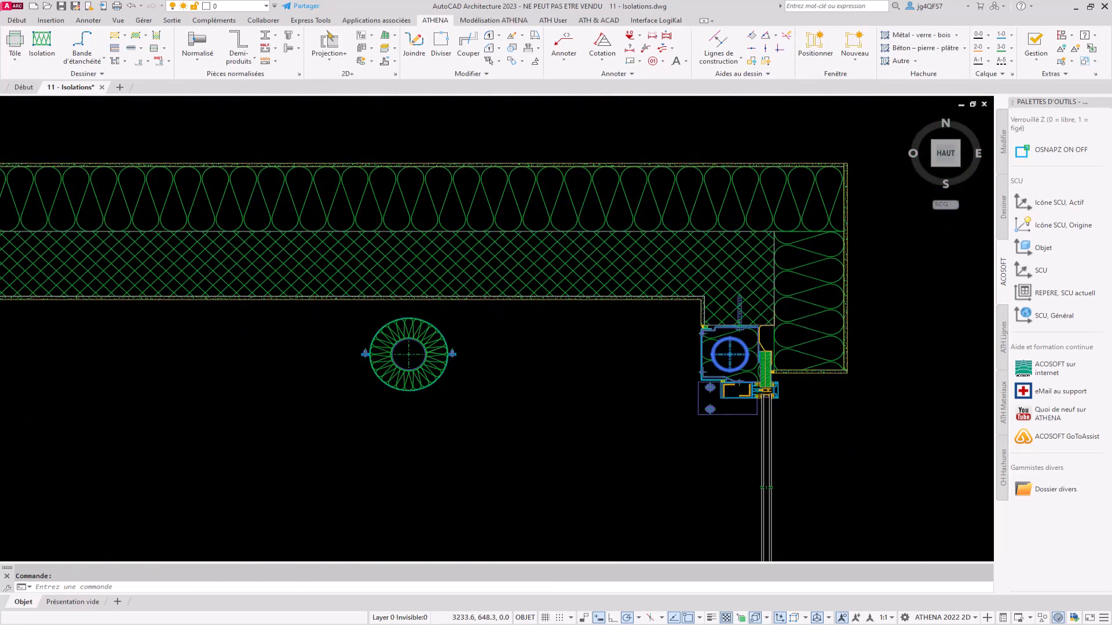
pyautogui.click(513, 231)
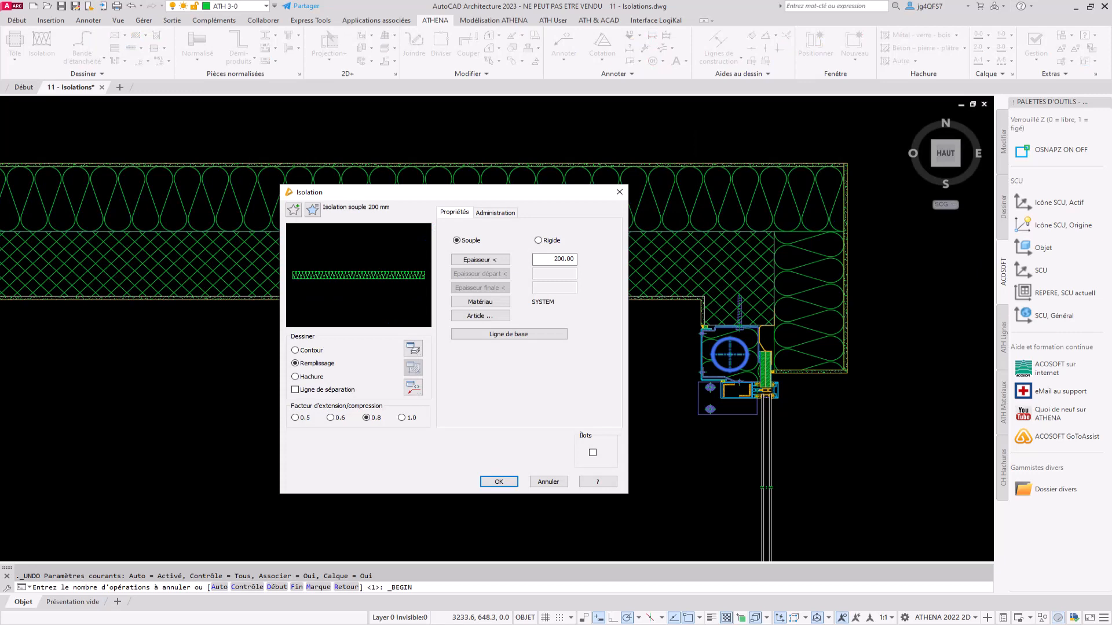
pyautogui.press('Escape')
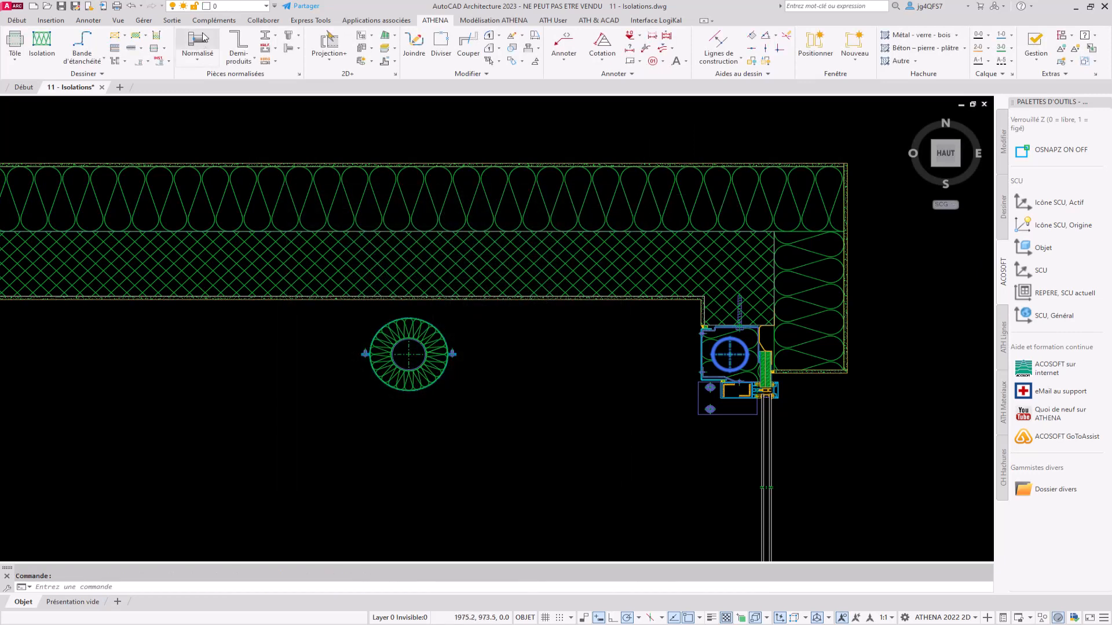
# Choose the European DIN EN 10219-2 rectangular hollow steel profile as the standard part to insert
pyautogui.click(568, 195)
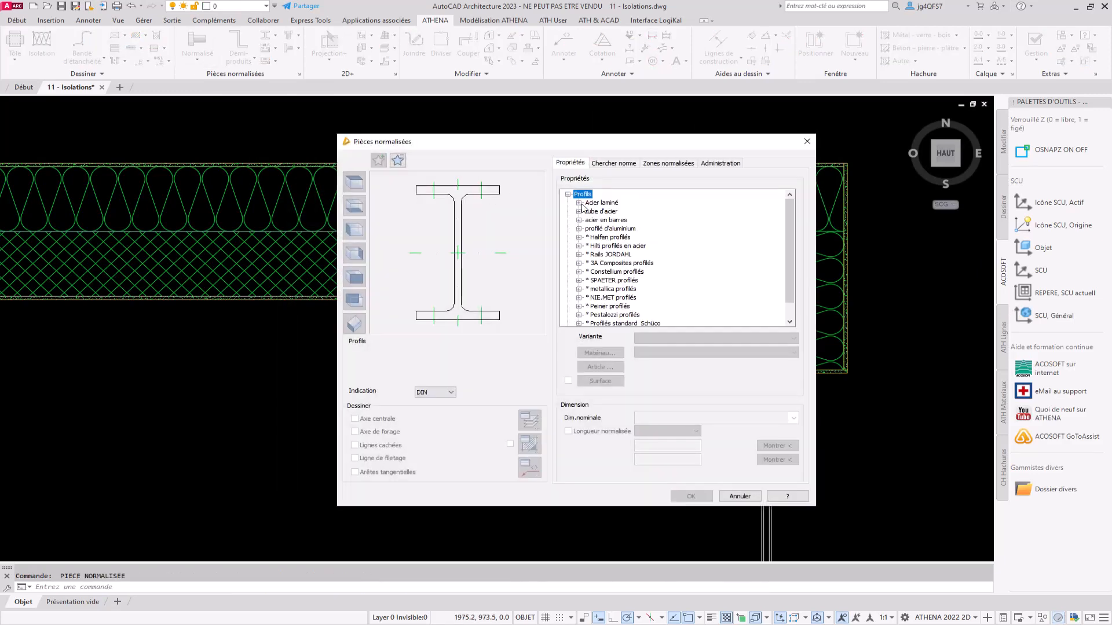
pyautogui.click(579, 211)
pyautogui.click(590, 220)
pyautogui.click(695, 244)
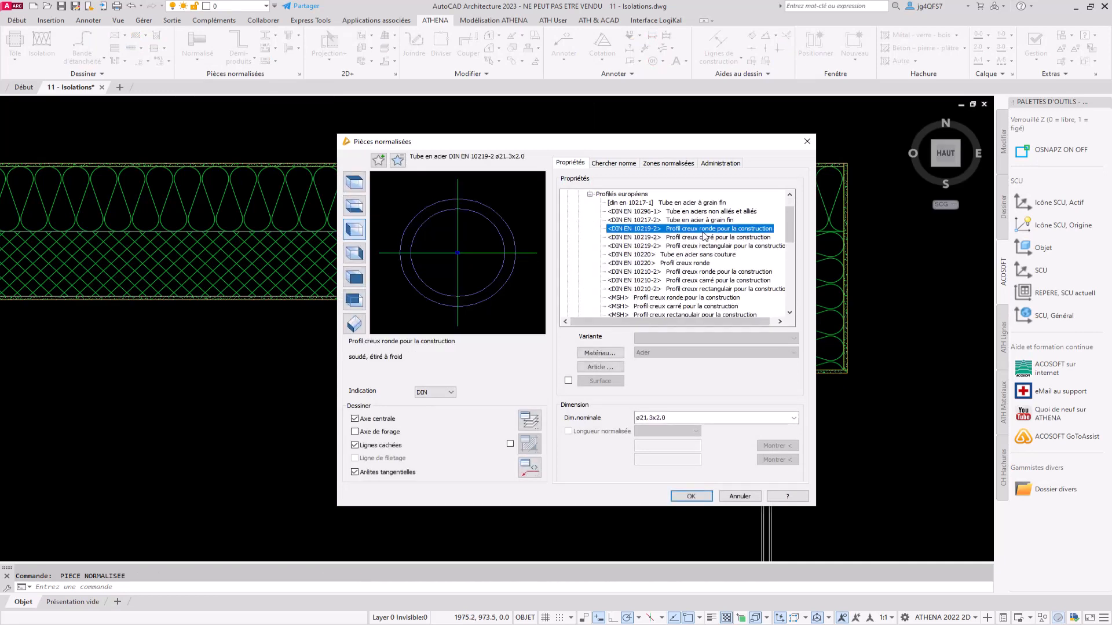
pyautogui.click(691, 497)
# Place the rectangular hollow profile inside the long horizontal insulation, rotated so that its long side is horizontal
pyautogui.scroll(5, 533, 211)
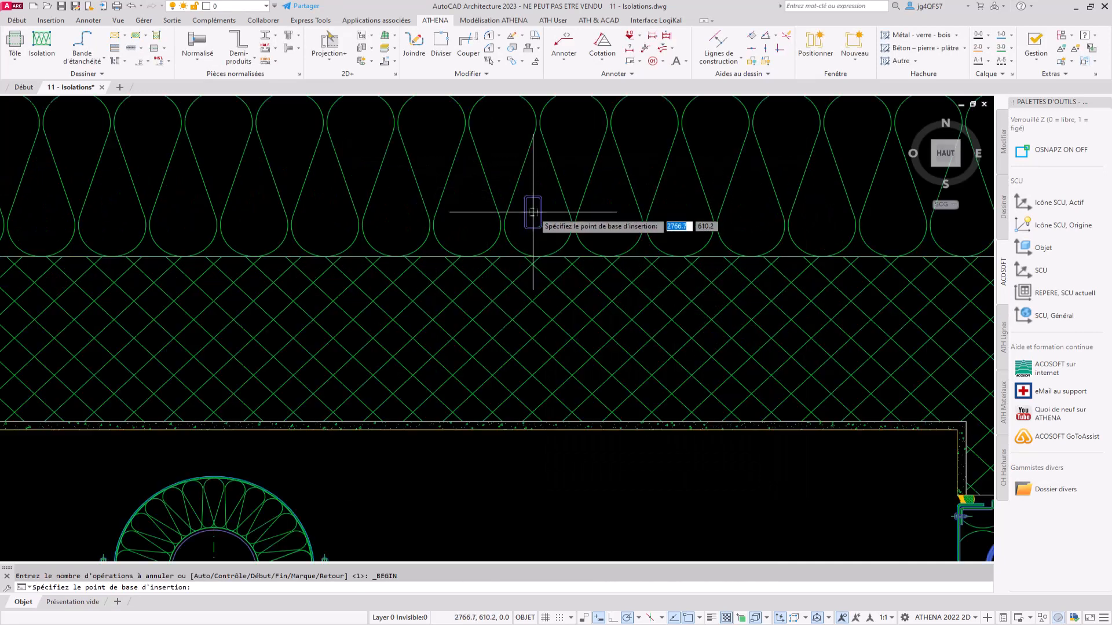
pyautogui.click(455, 152)
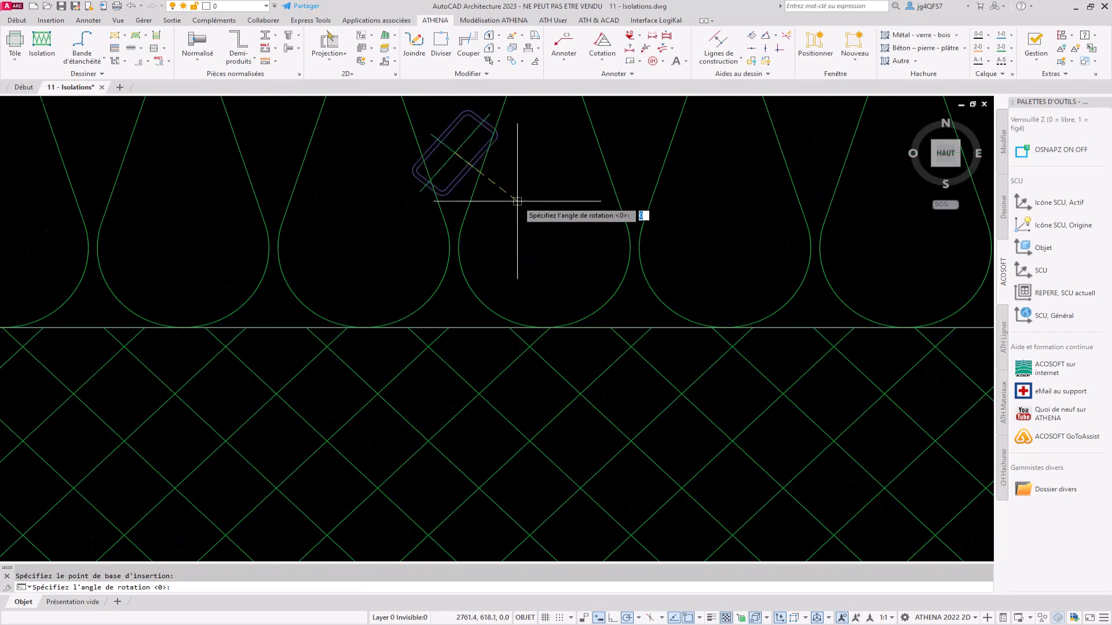
pyautogui.click(459, 174)
pyautogui.moveTo(459, 174); pyautogui.dragTo(444, 305, button='middle')
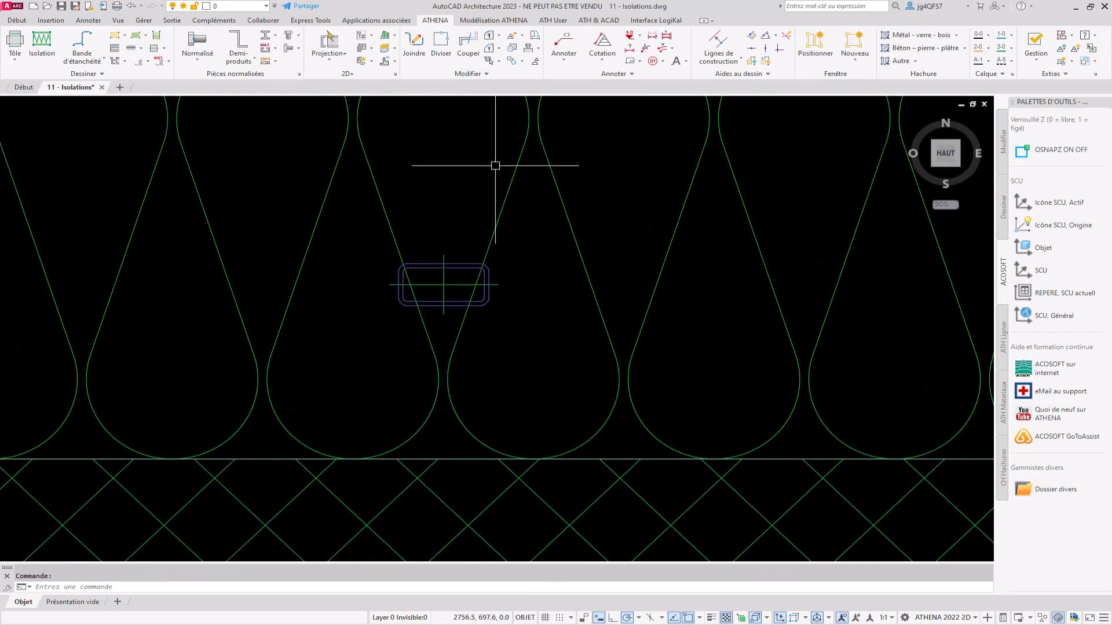
# Enable islands on the long horizontal insulation and cut it out around the rectangular hollow profile
pyautogui.doubleClick(512, 174)
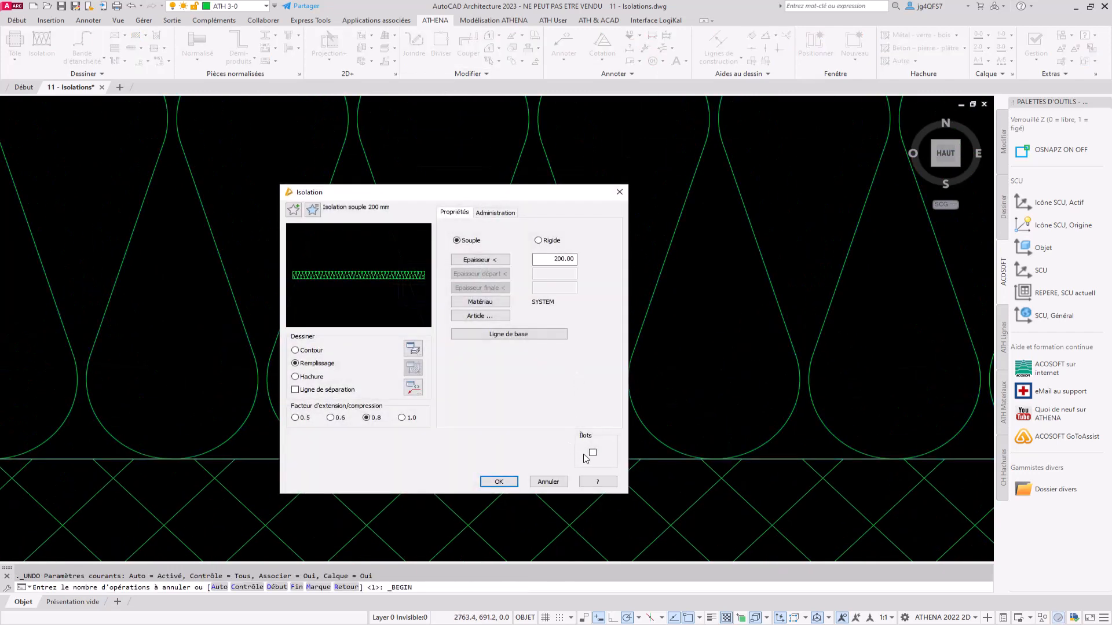
pyautogui.click(497, 486)
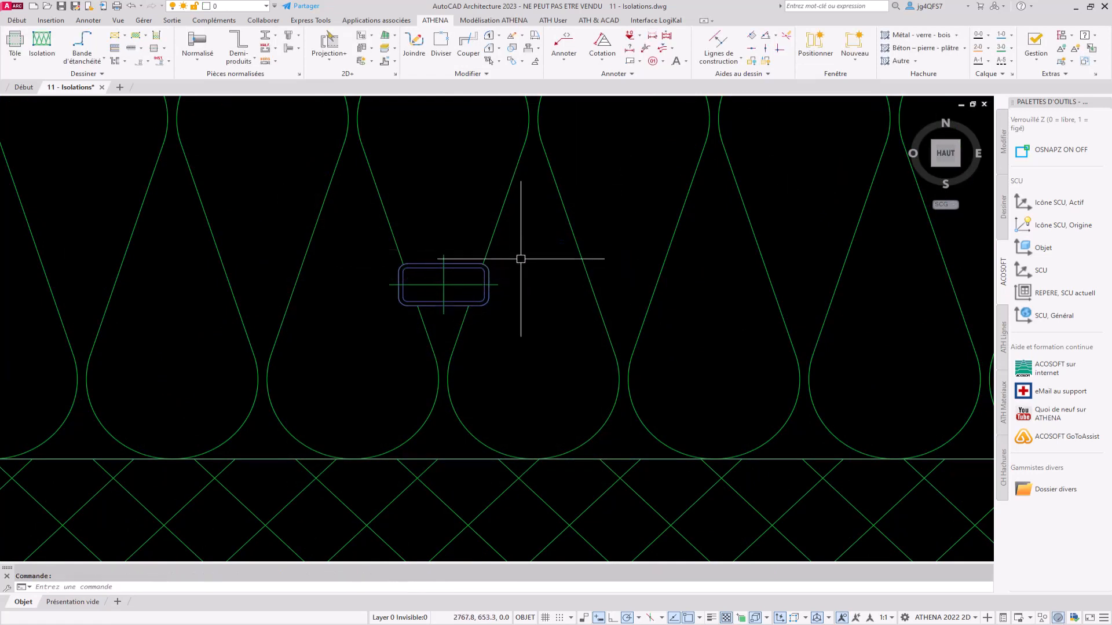
pyautogui.press('Return')
pyautogui.scroll(5, 490, 260)
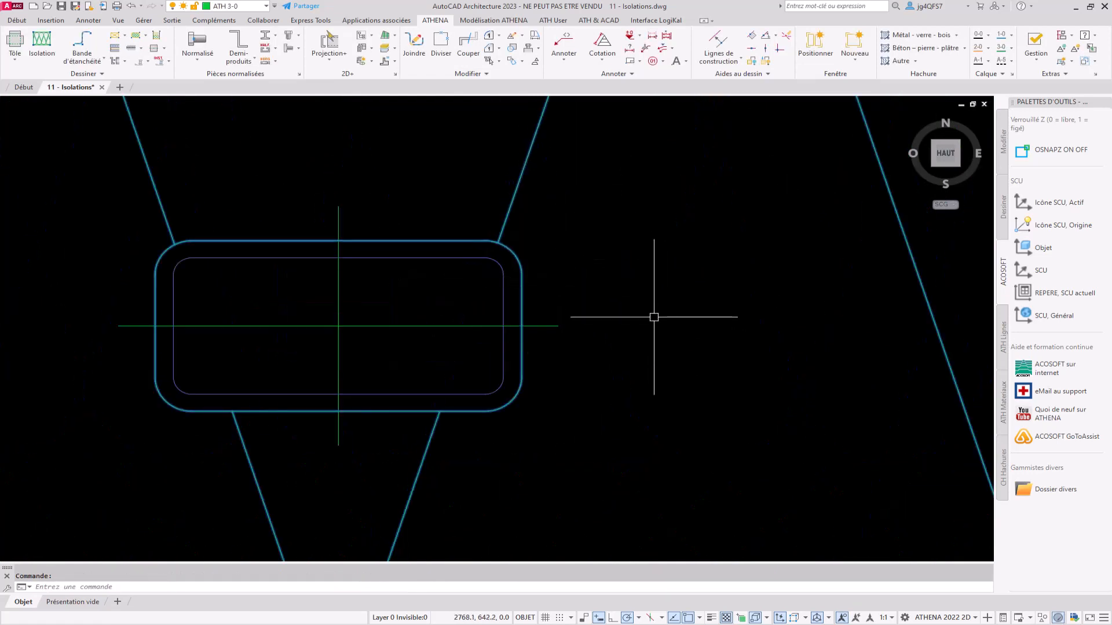
pyautogui.scroll(-6, 92, 209)
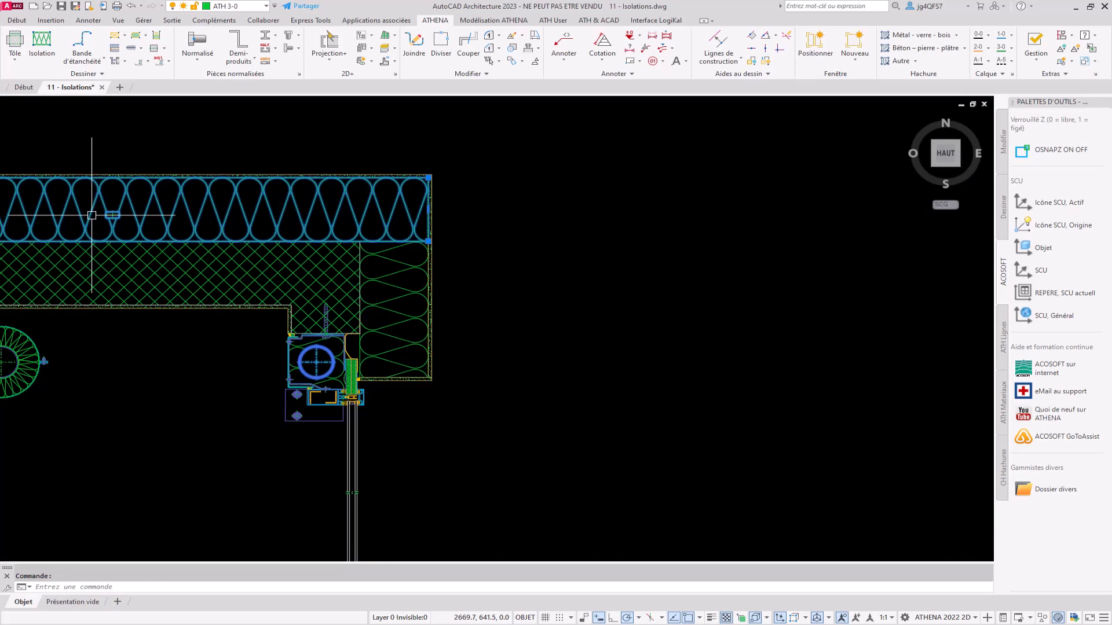